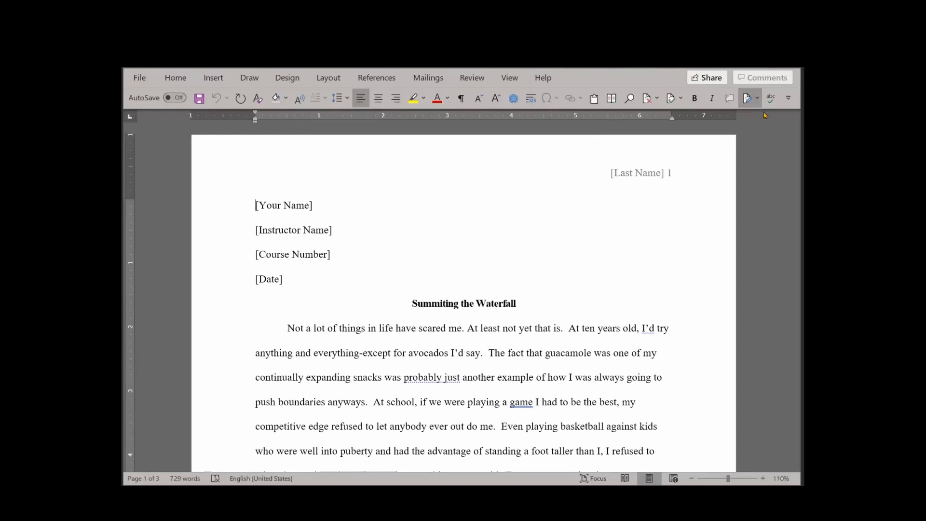
Open the Word proofing options and set the writing style to Grammar & Refinements
click(140, 78)
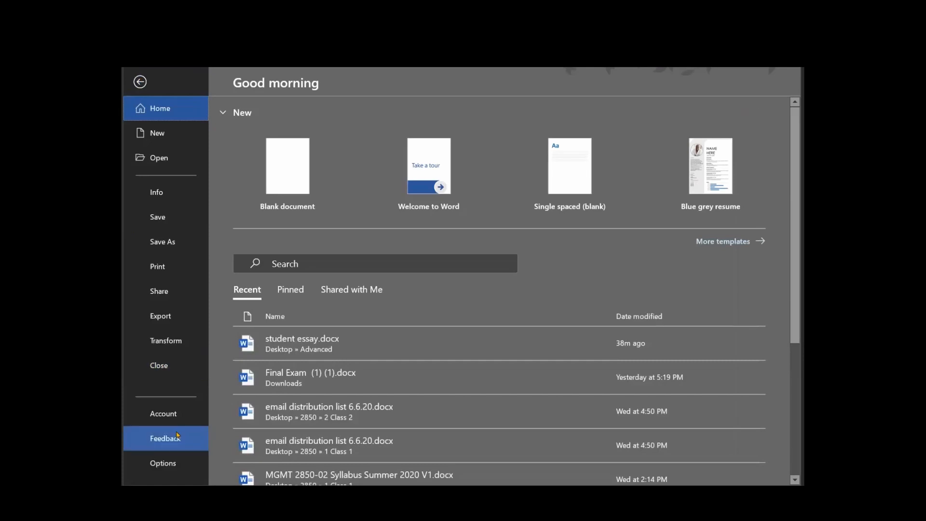
click(164, 464)
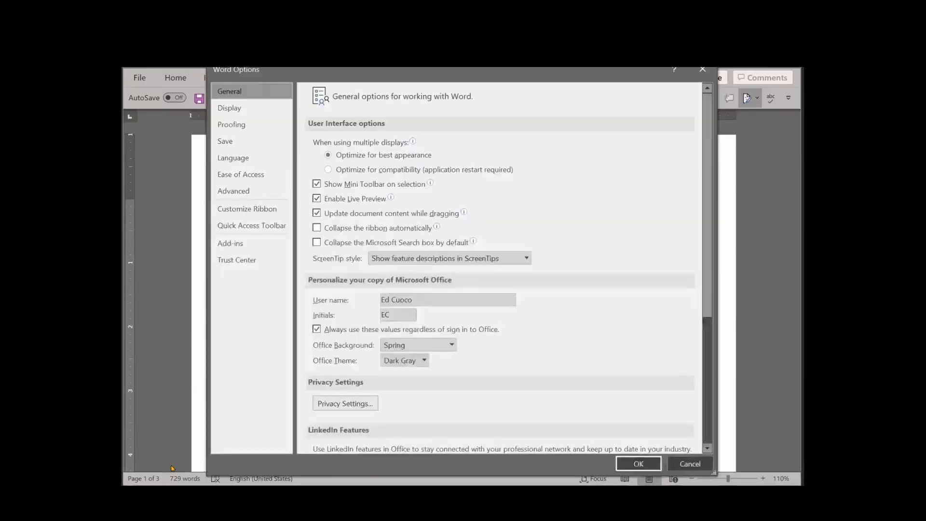
click(232, 125)
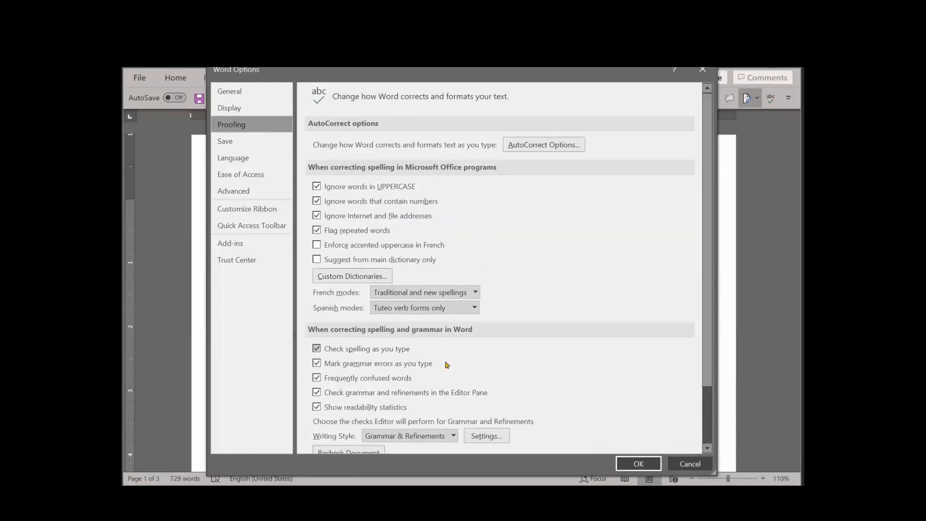
scroll(463, 425, down, 1)
click(455, 408)
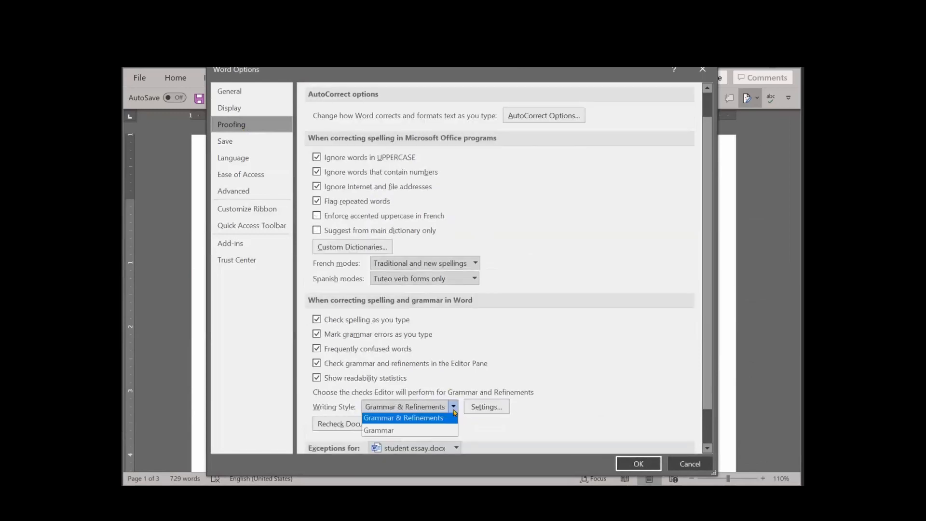
click(429, 433)
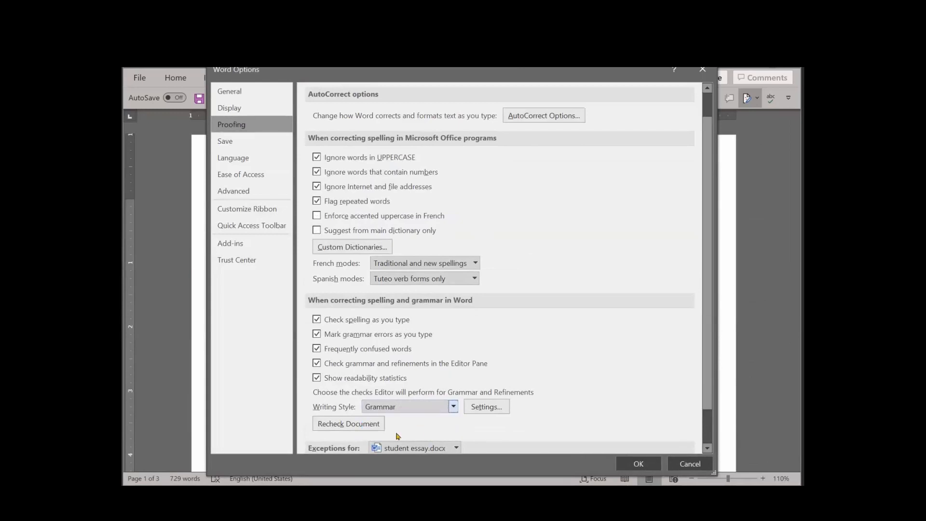
click(455, 409)
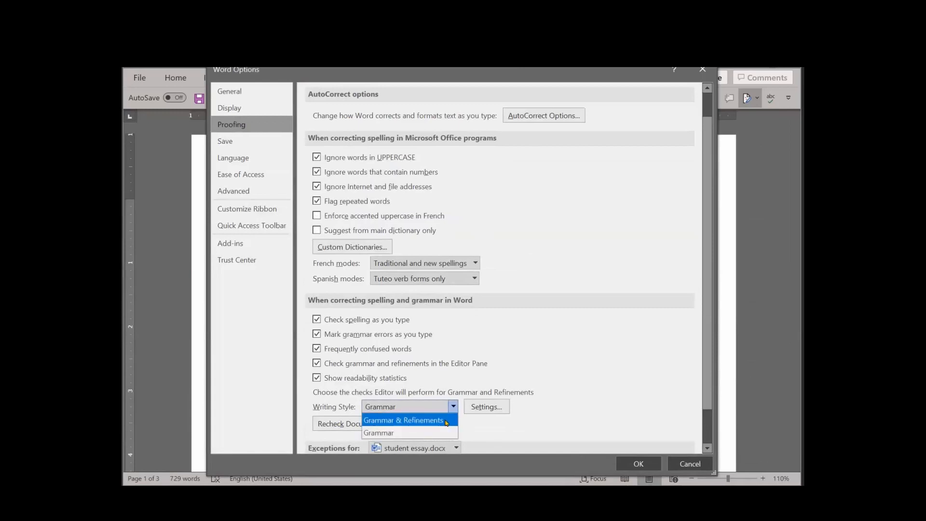
click(446, 422)
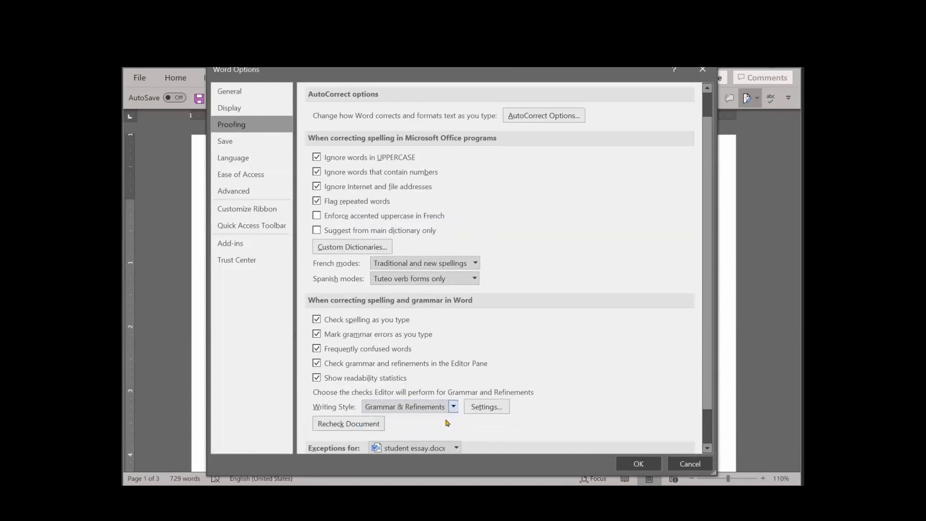
In the detailed grammar settings, review the Grammar checks and enable the Clarity check "Passive Voice with Unknown Actor"
click(491, 411)
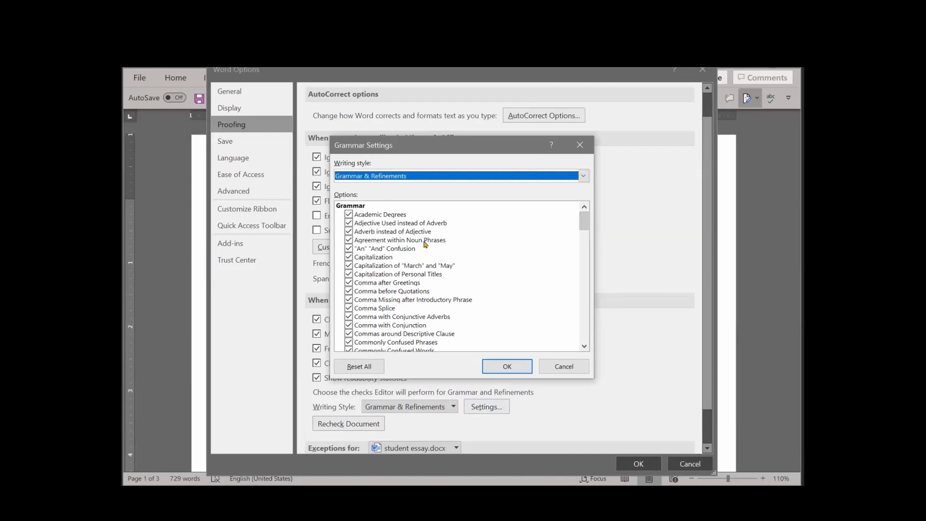
click(581, 222)
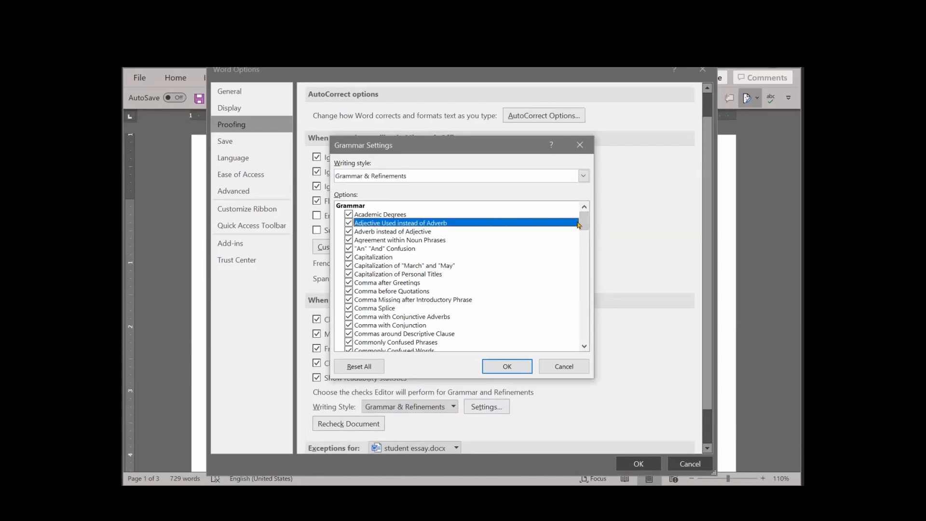
drag(584, 225, 583, 234)
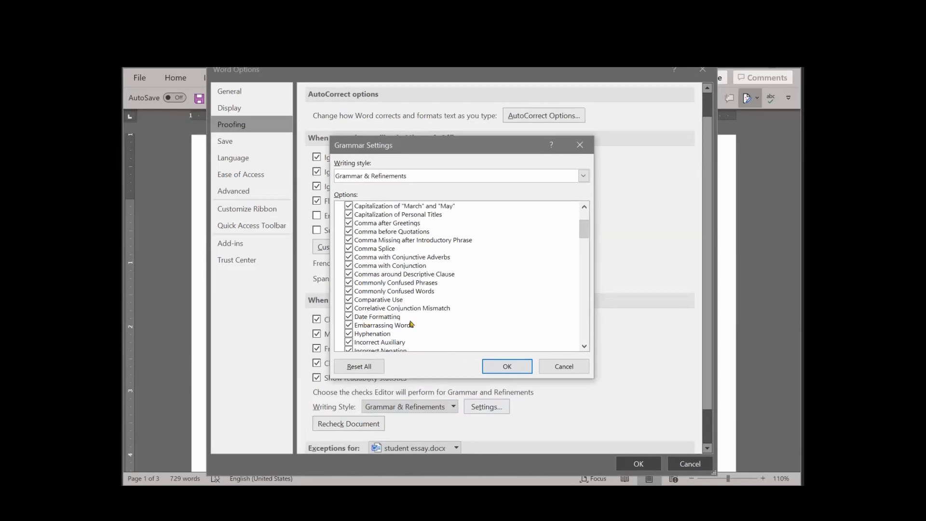
drag(584, 229, 583, 251)
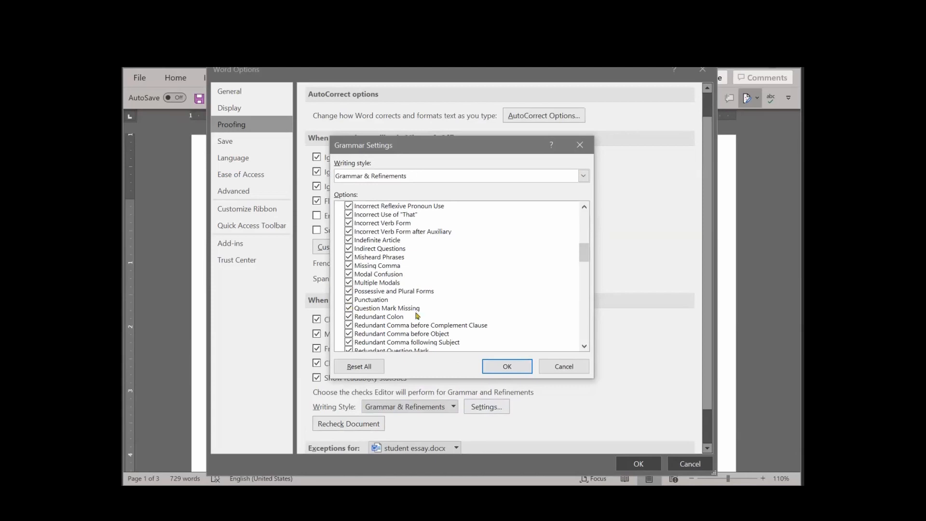
drag(583, 257, 582, 272)
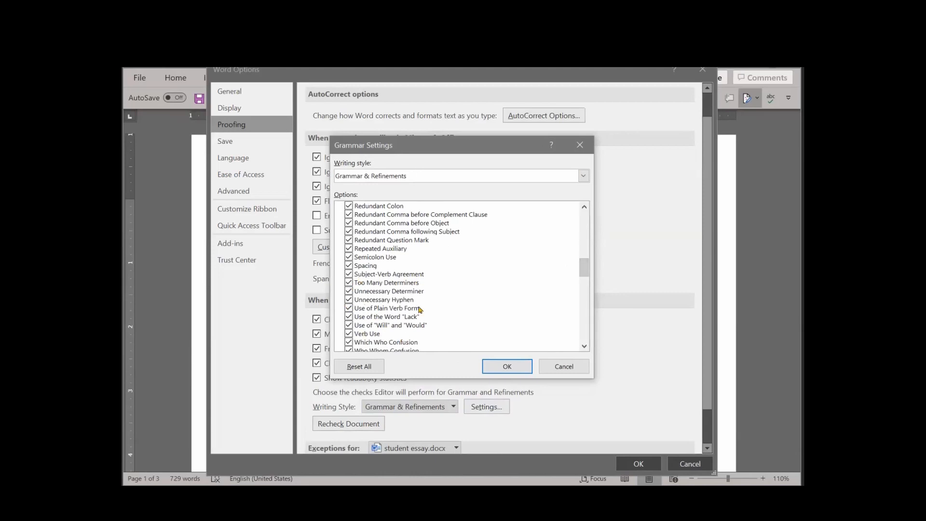
drag(581, 279, 582, 289)
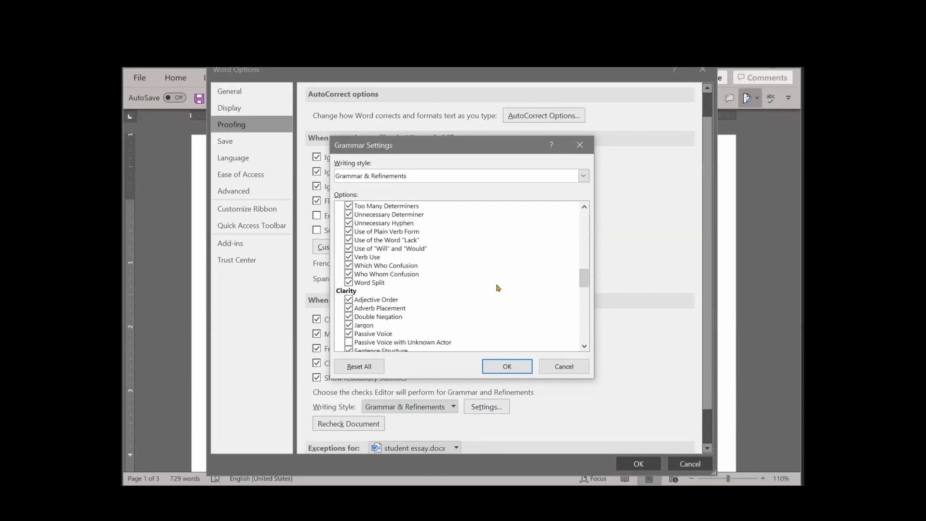
drag(586, 282, 586, 287)
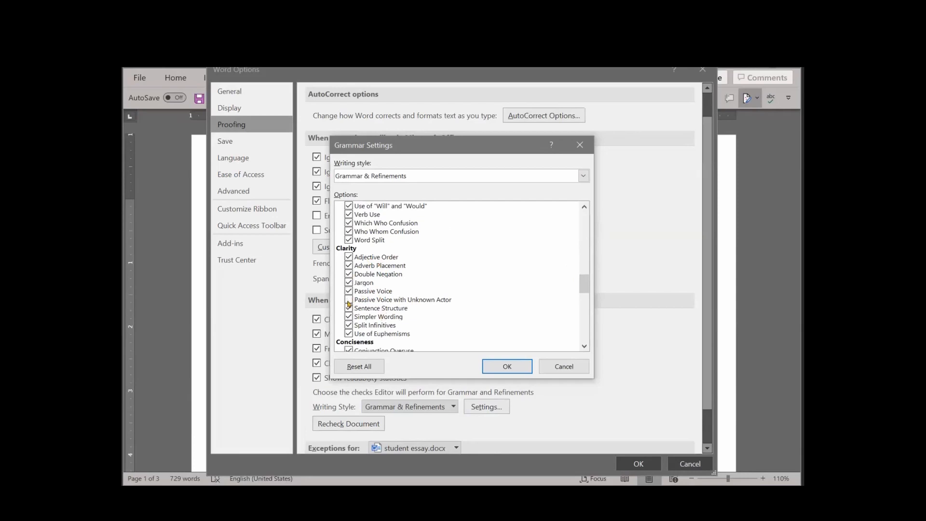
click(348, 300)
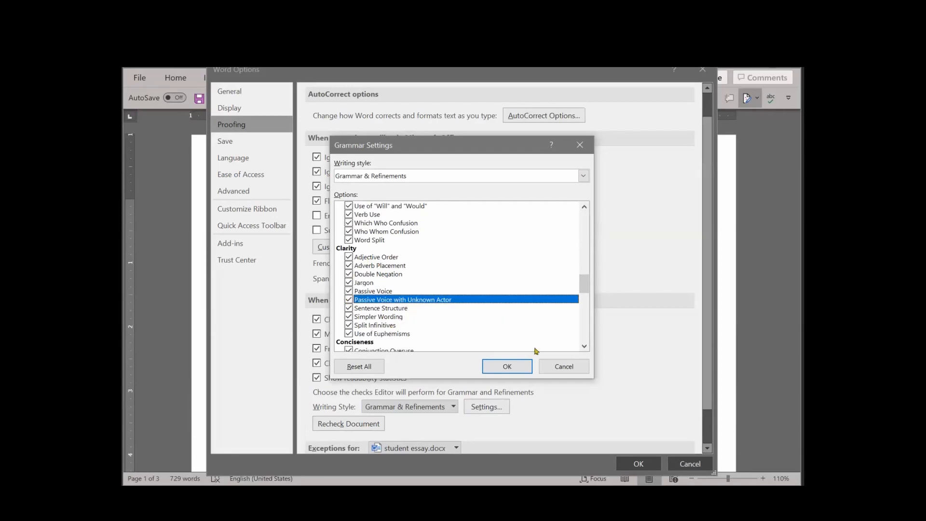
Review the remaining checks from Conciseness to Vocabulary, including the quote punctuation choices, and accept the grammar settings
drag(579, 287, 579, 303)
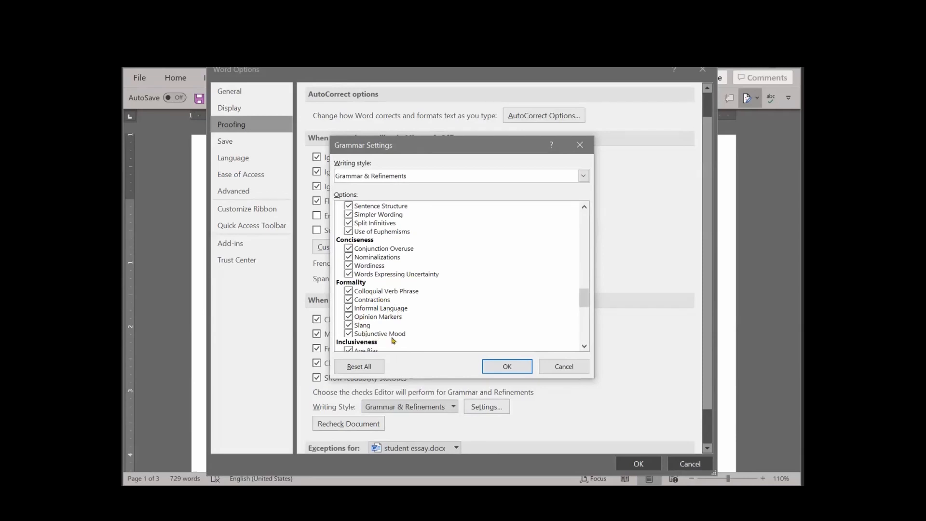
drag(583, 299, 582, 312)
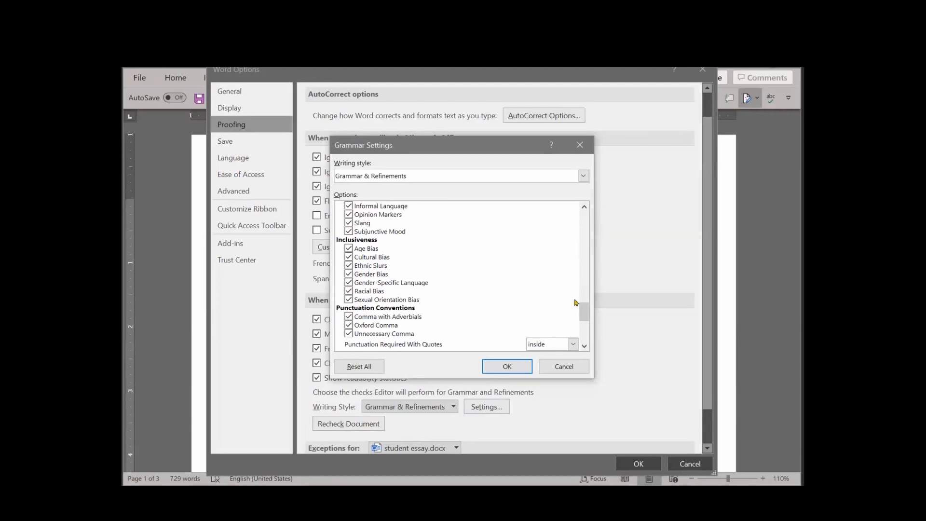
drag(583, 308, 586, 317)
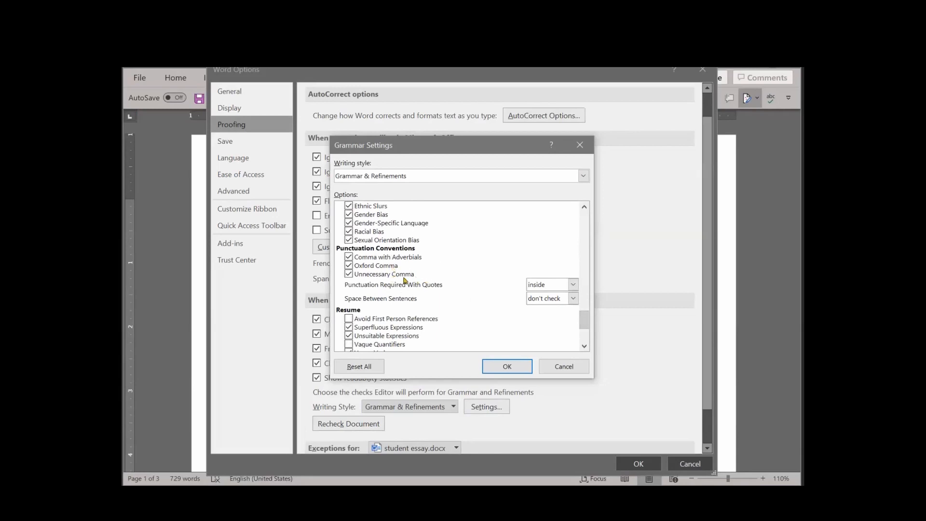
click(574, 284)
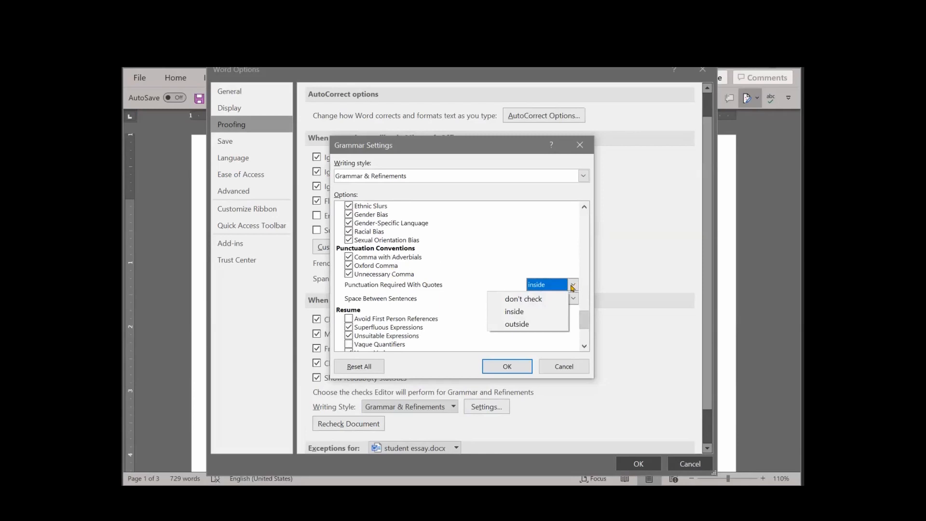
click(486, 257)
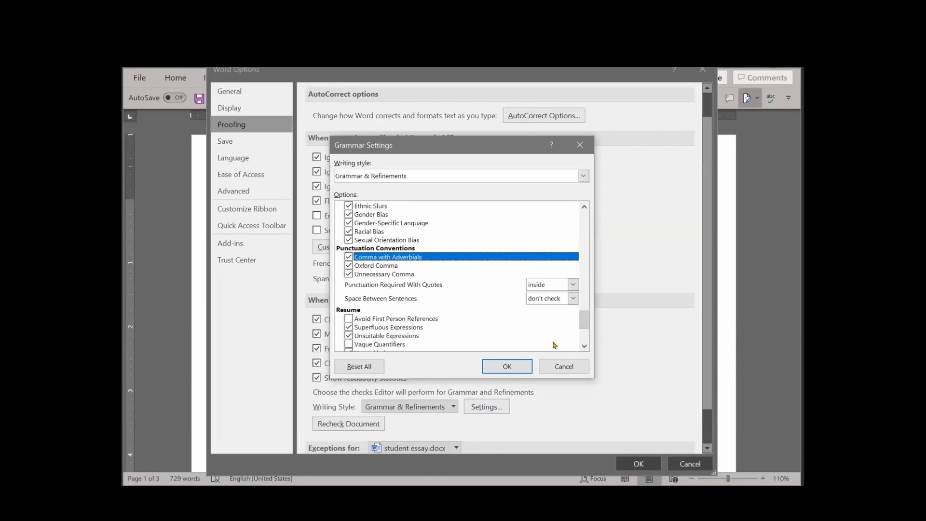
scroll(429, 318, down, 3)
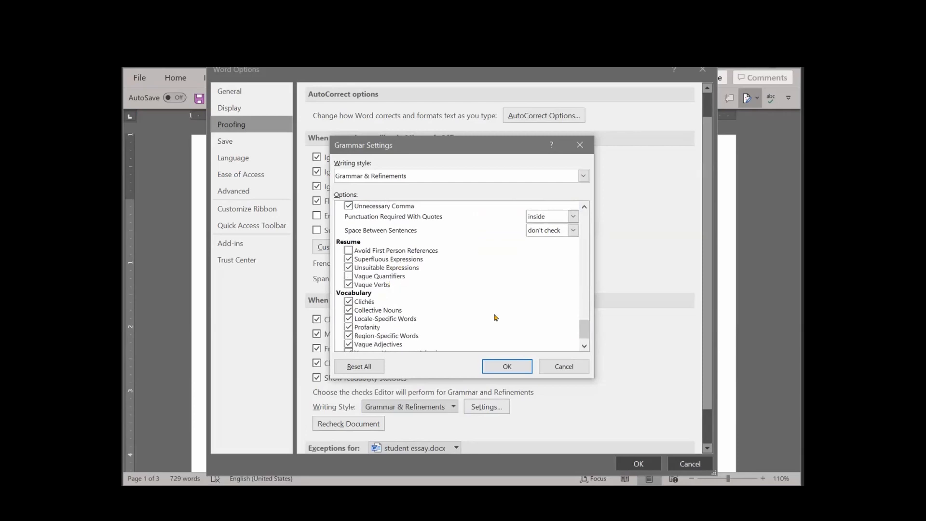
scroll(585, 333, down, 1)
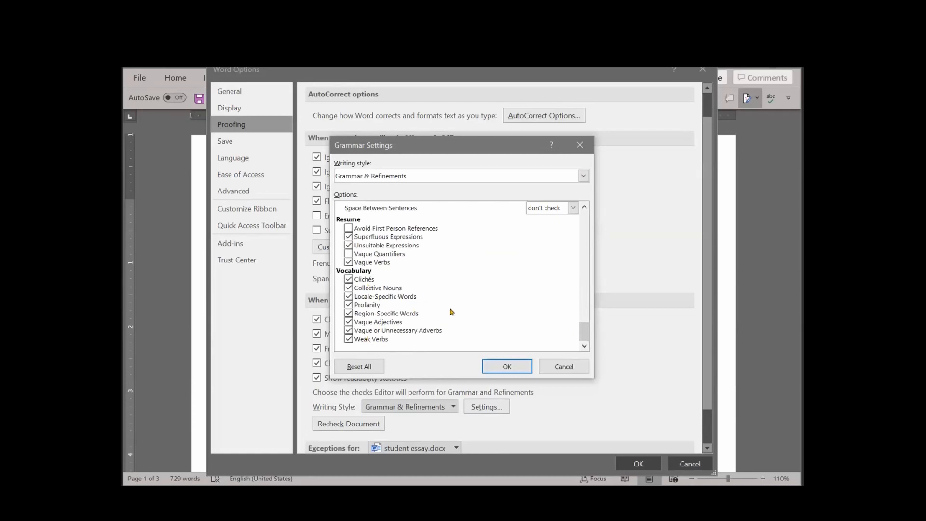
click(508, 369)
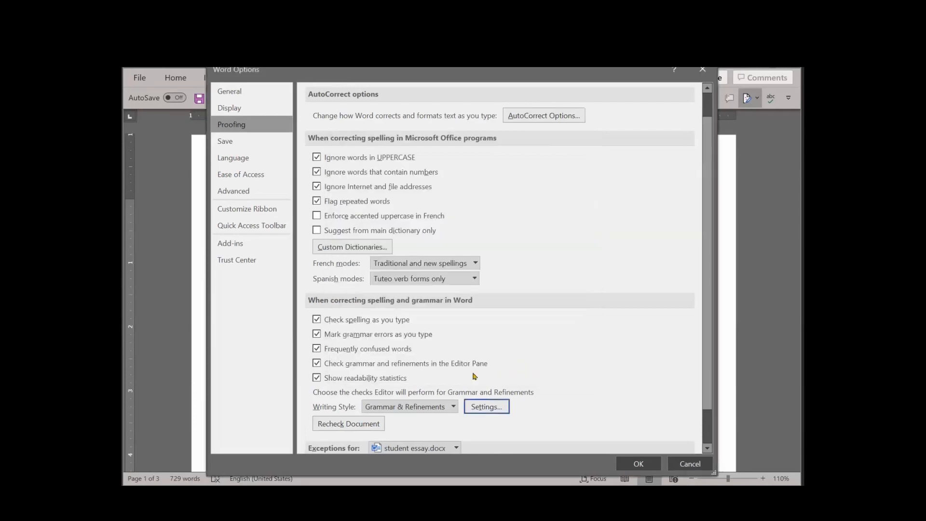
Reset the spelling and grammar checker to recheck the document, and apply the Word options
click(369, 423)
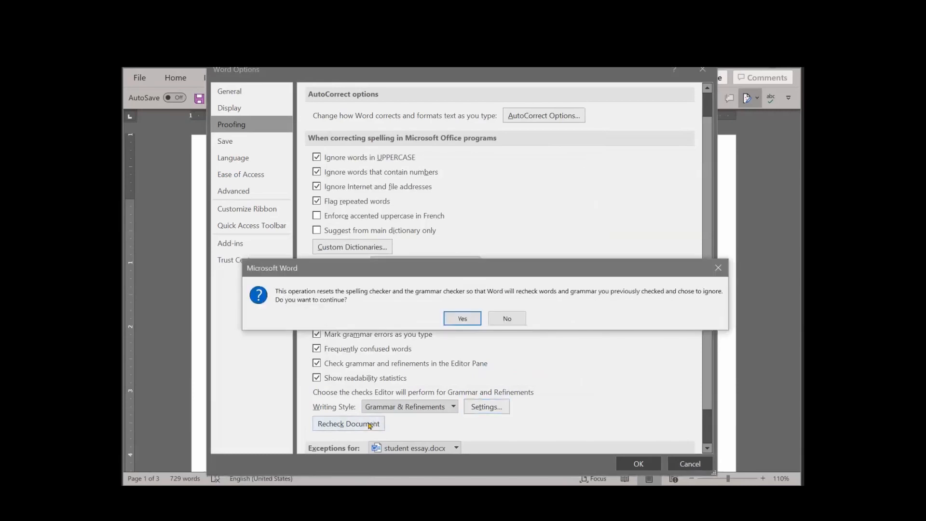
click(462, 318)
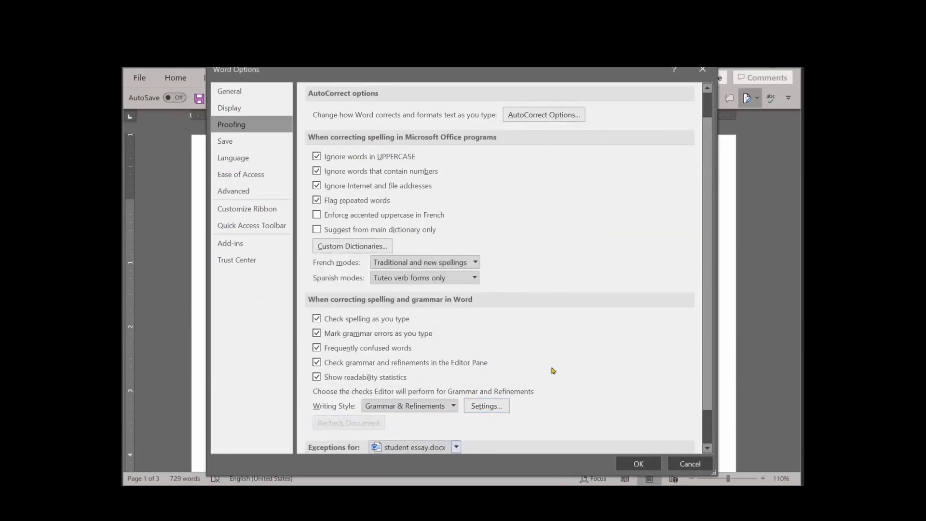
click(637, 463)
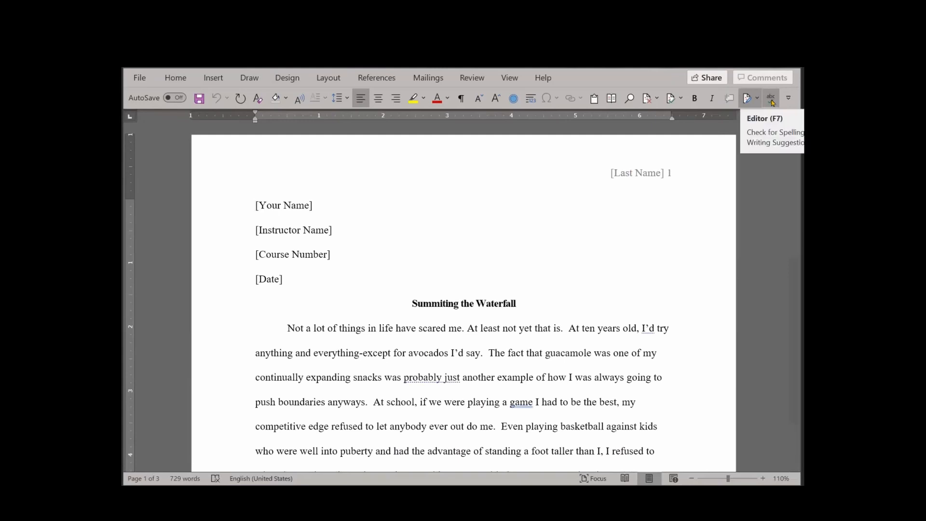
Run the Editor on the essay and ignore the flagged spelling of "Wanna" once
click(770, 99)
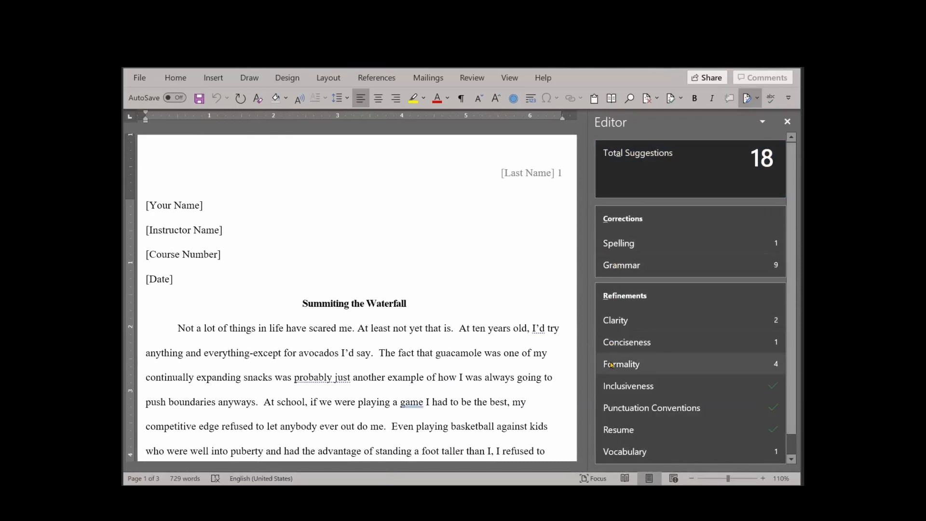
click(687, 246)
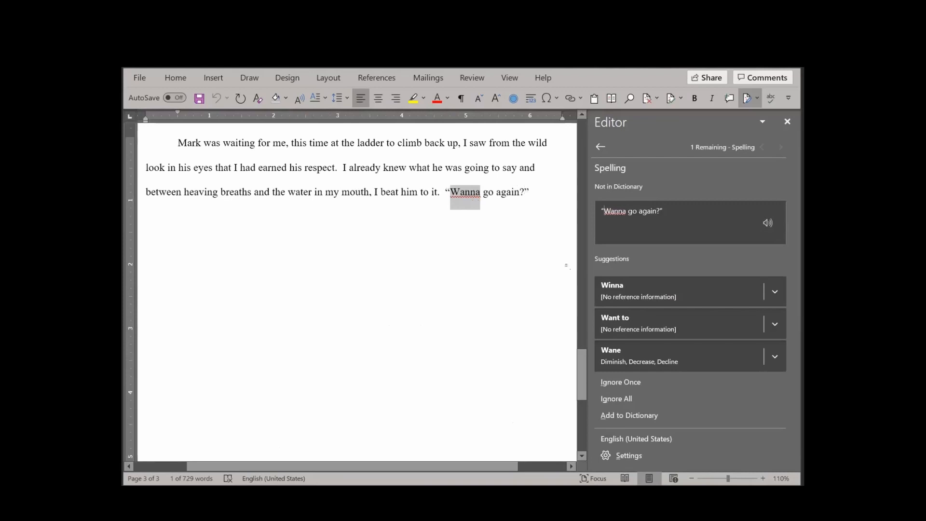
click(606, 385)
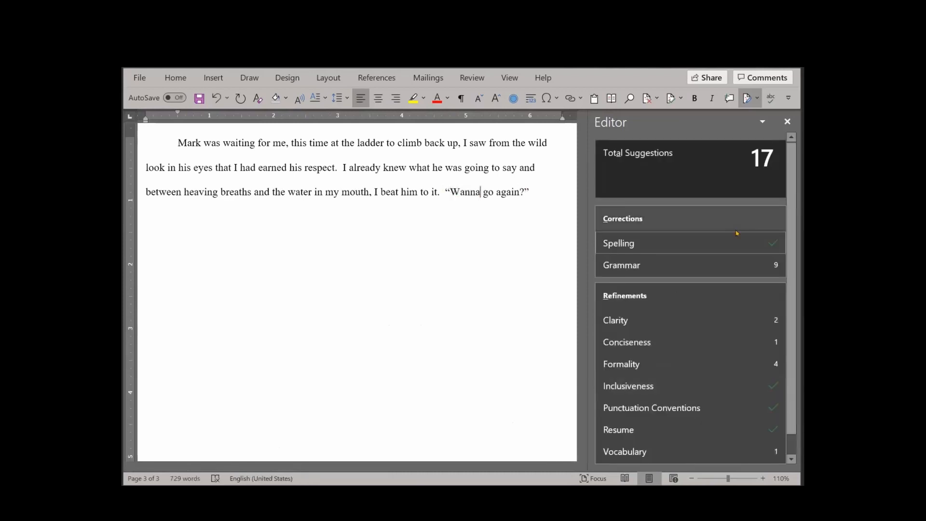
Go through the grammar corrections, accepting the suggestions "game,", "my mom's" and "masterclass"
click(716, 270)
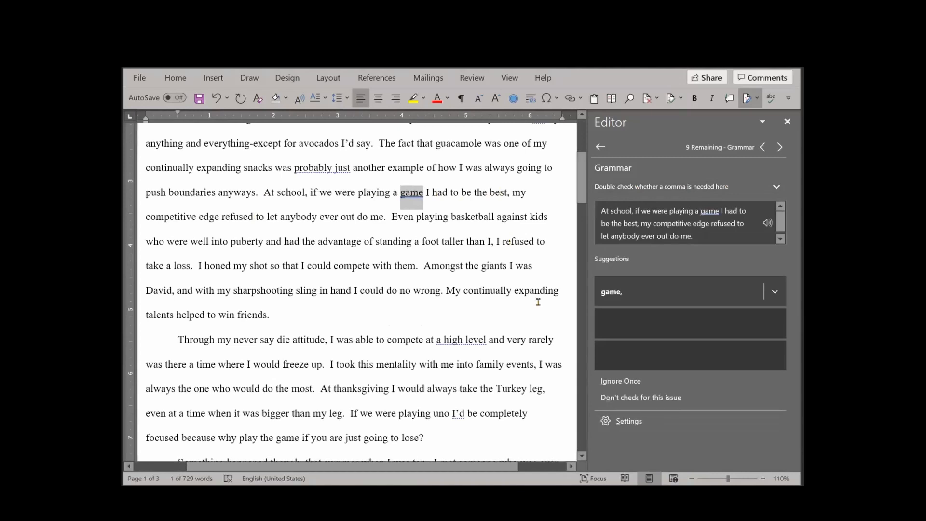
click(622, 297)
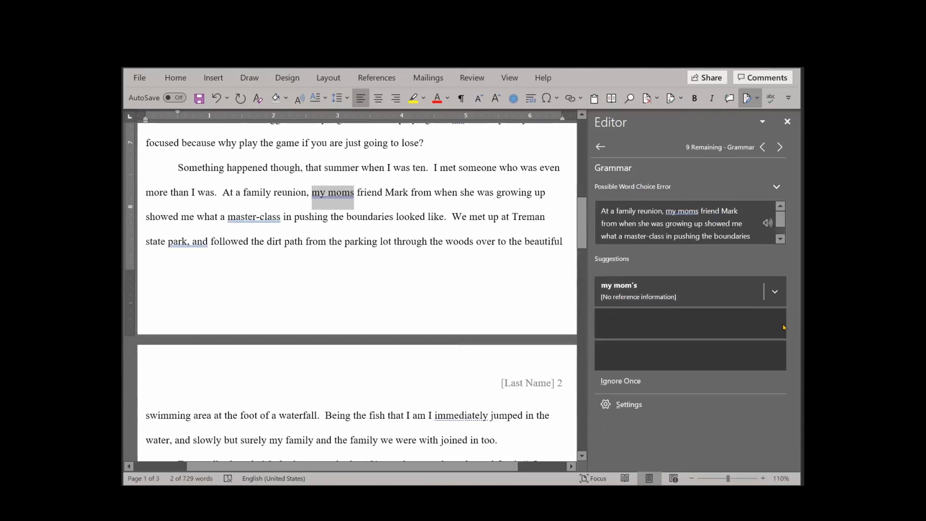
scroll(505, 204, up, 2)
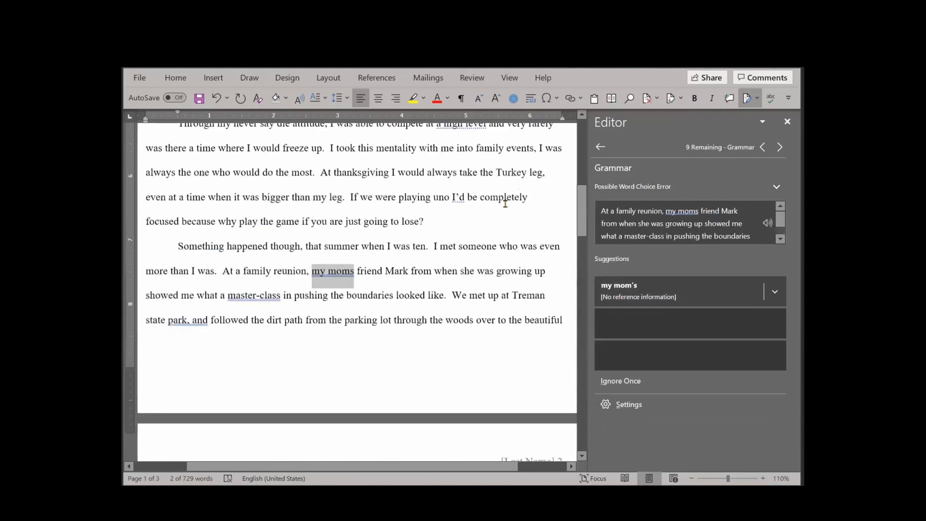
scroll(504, 203, up, 5)
scroll(505, 204, down, 4)
scroll(504, 203, down, 3)
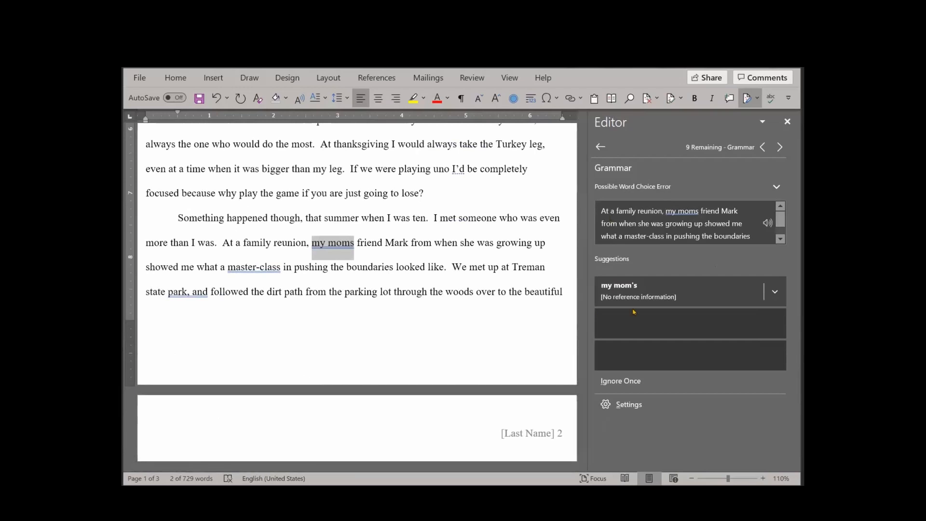
click(629, 295)
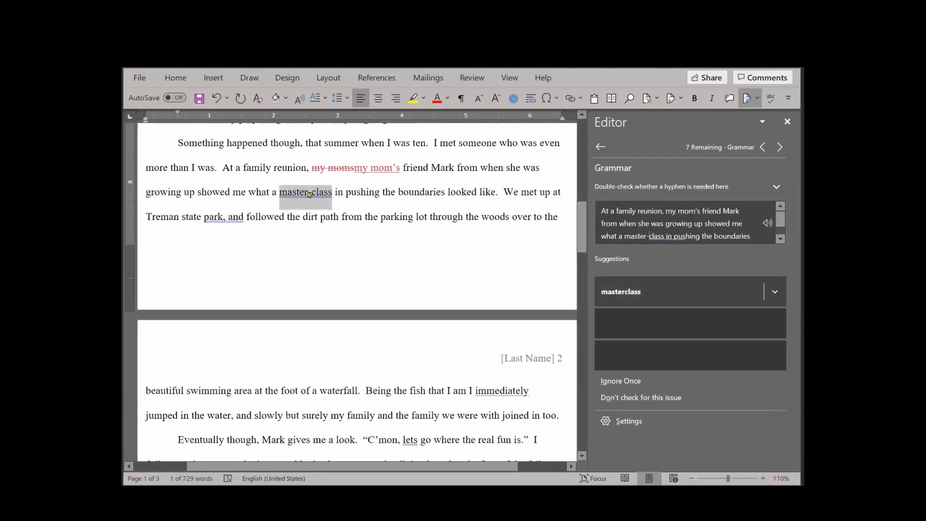
click(601, 294)
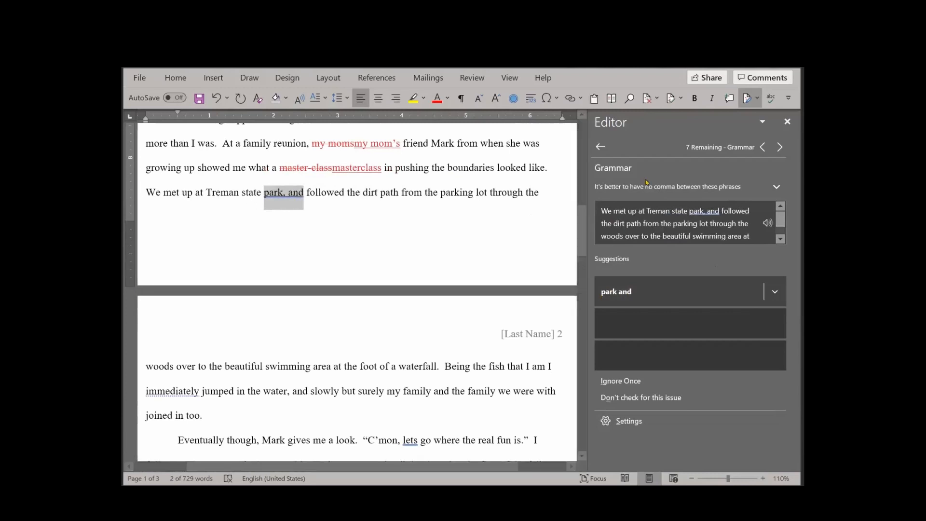
Accept the grammar suggestions "park and" and "let's" for the next two flagged phrases in the essay
click(616, 294)
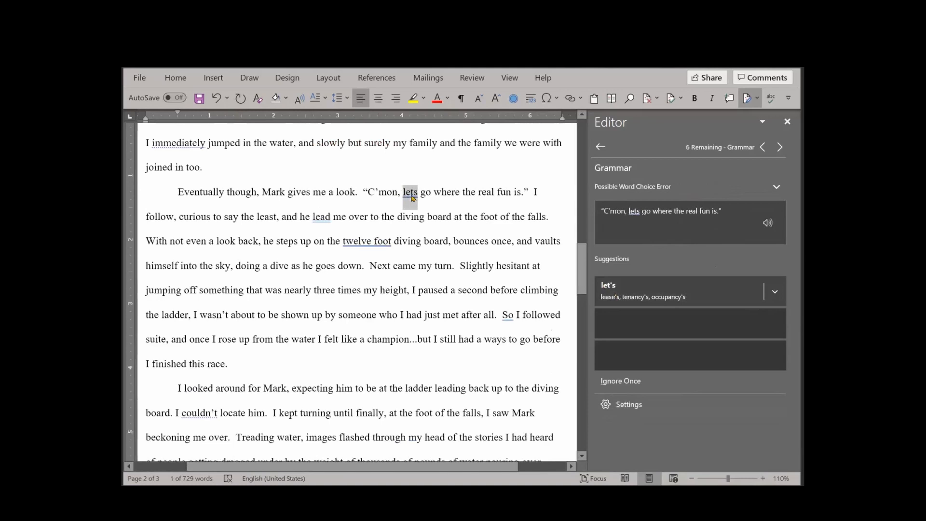
click(614, 291)
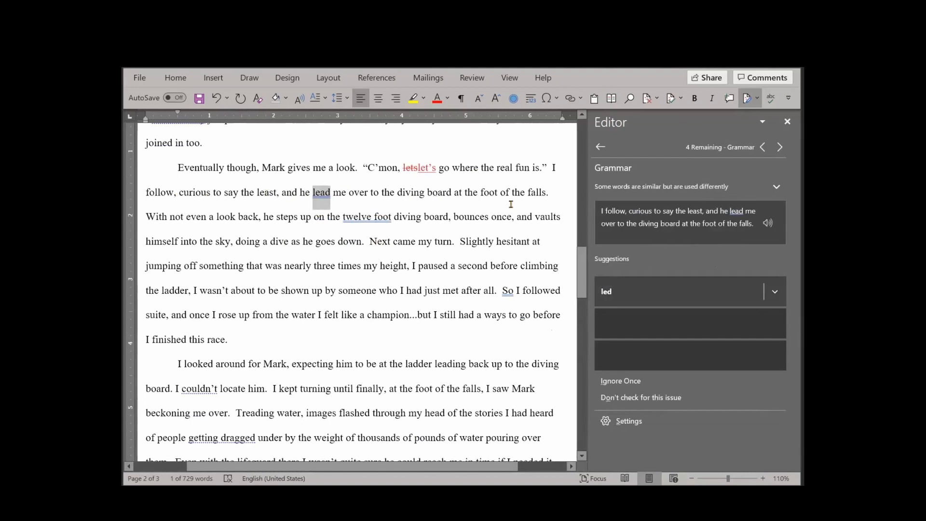
Have Read Aloud read the sentence starting "I follow, curious to say the least", and pause it at the sentence's end
click(559, 184)
drag(558, 184, 545, 192)
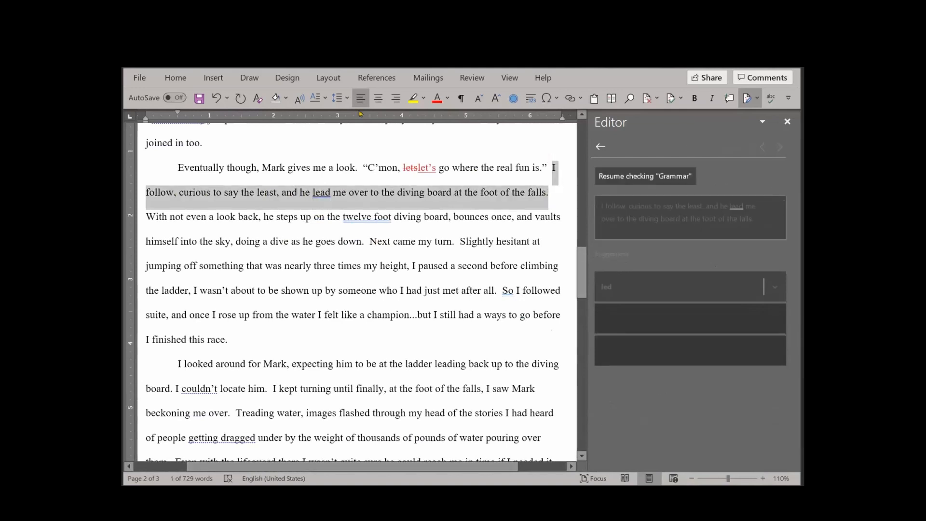
click(300, 100)
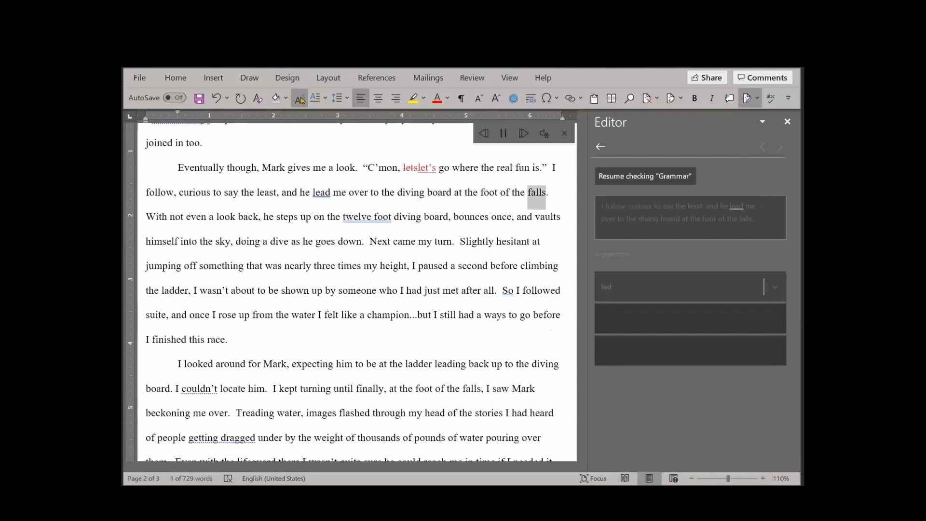
click(300, 100)
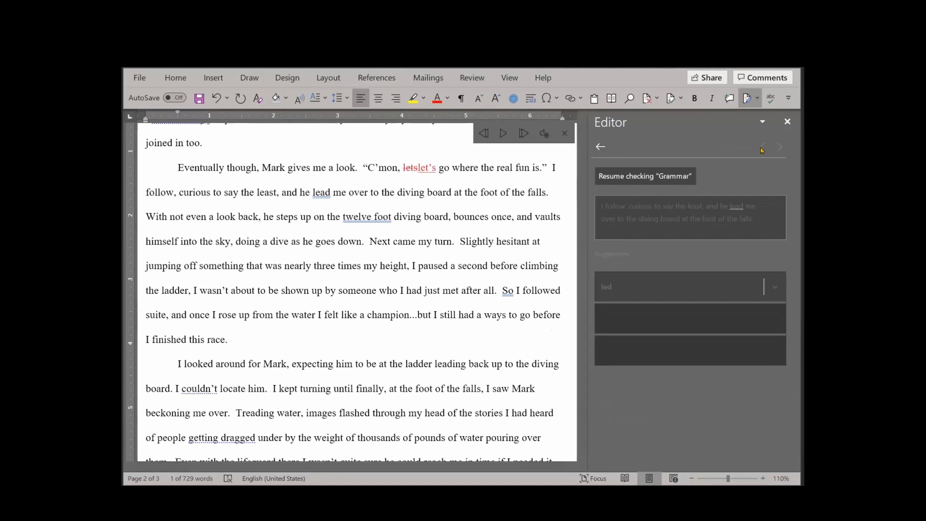
Resume the grammar check and accept the suggestions "led", "twelve-foot", "So,", "Finally," and "water,"
click(633, 177)
click(761, 148)
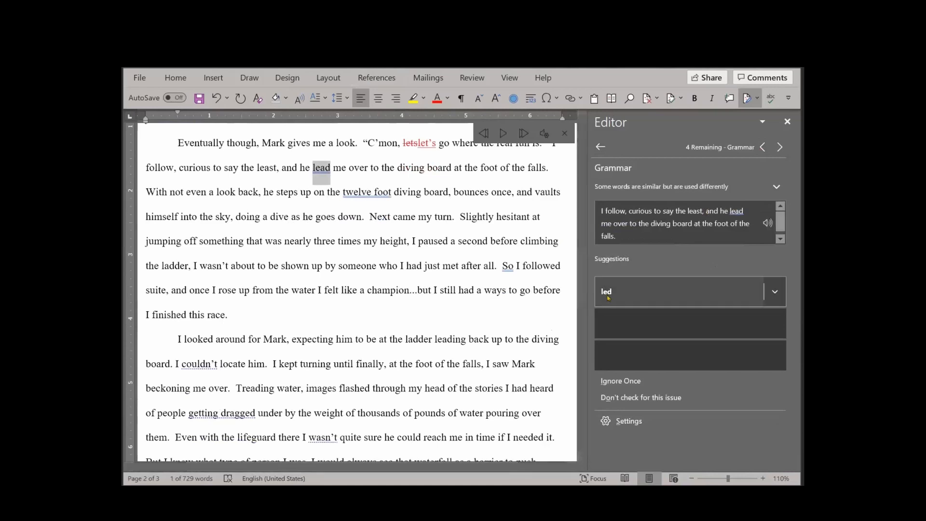
click(607, 297)
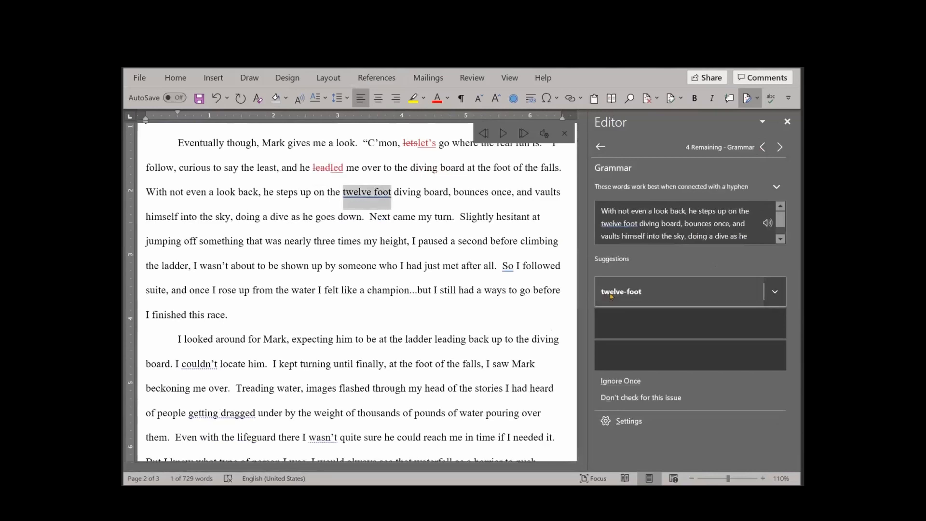
click(614, 293)
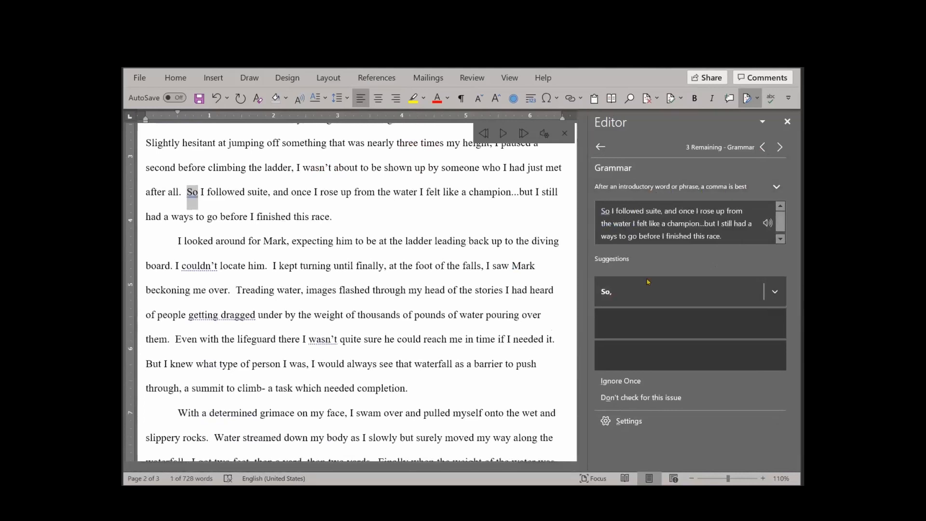
click(642, 297)
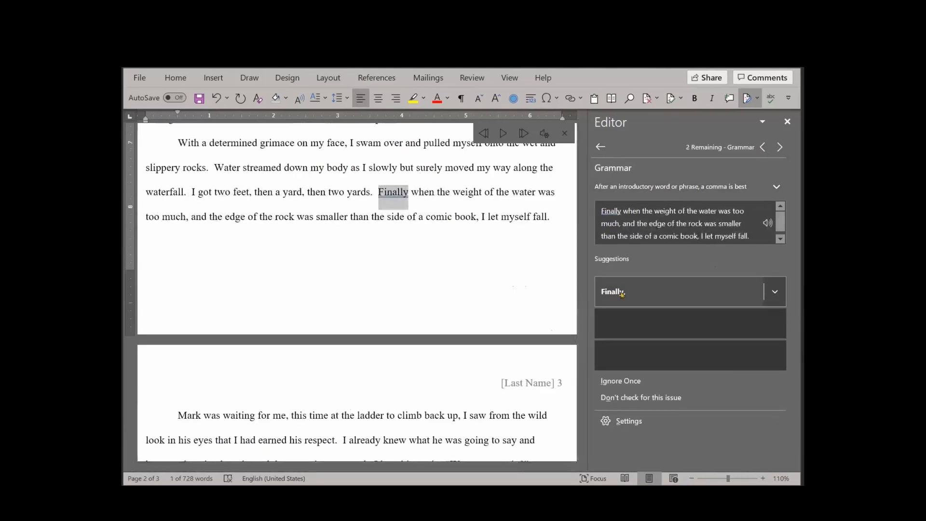
click(622, 293)
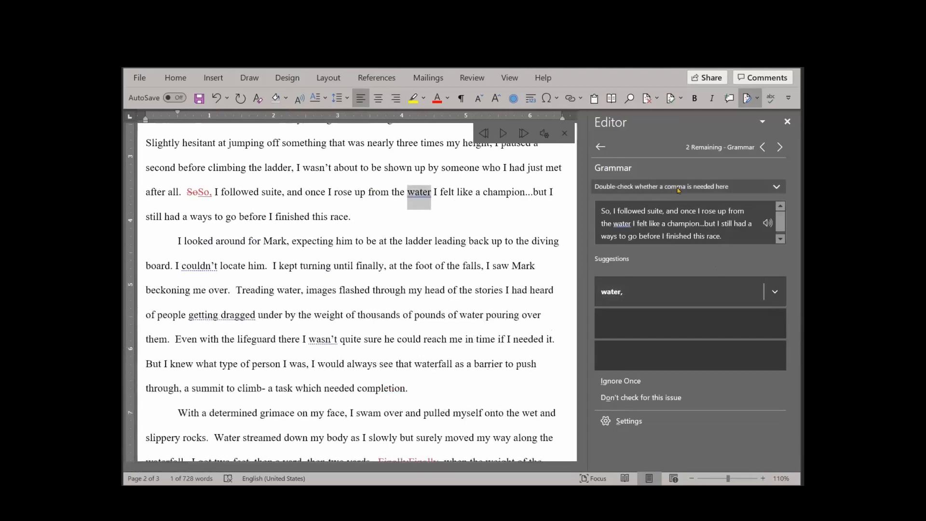
click(610, 298)
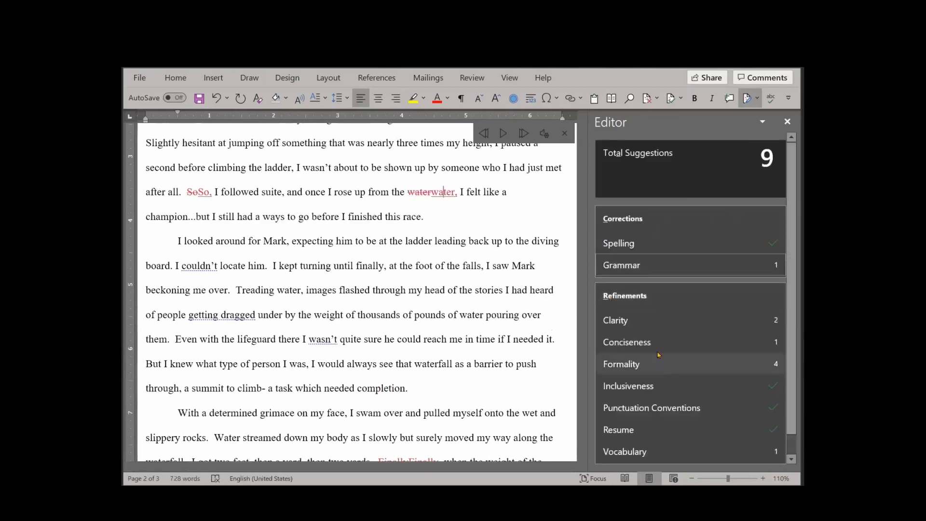
Review the Clarity refinements and ignore the flags on "getting dragged" and "immediately" once each
click(616, 320)
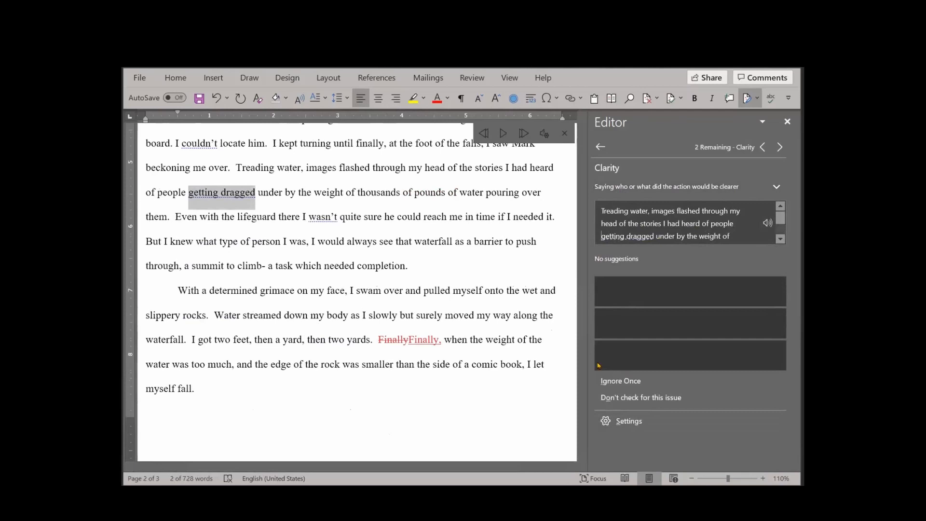
click(606, 386)
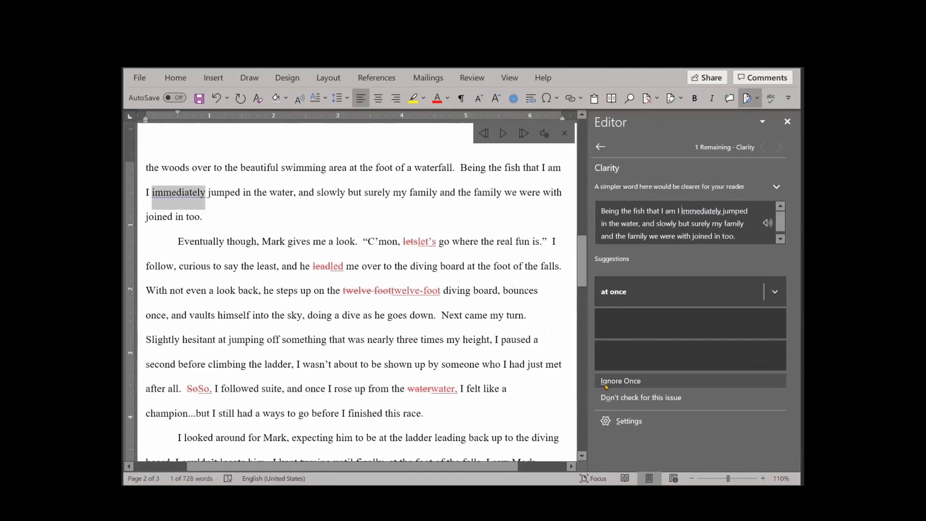
click(606, 382)
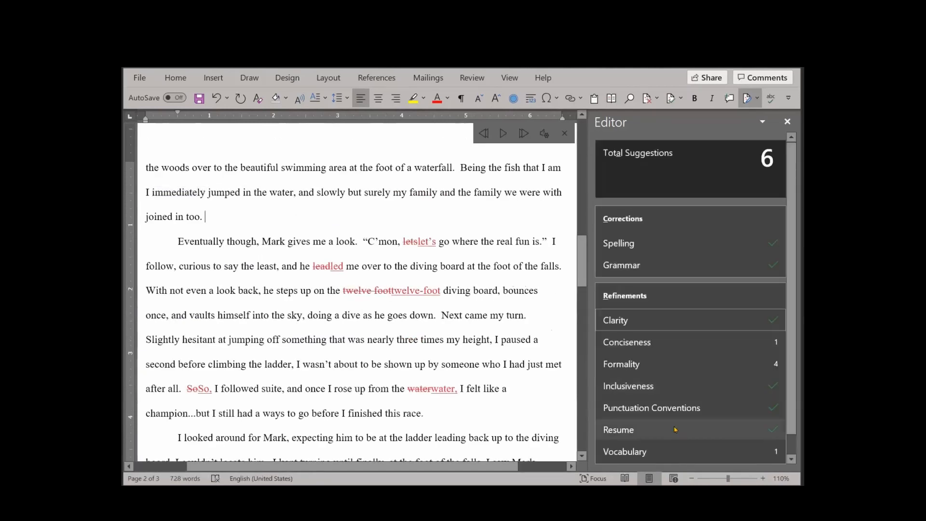
Go through the Formality refinements, spelling out the contractions as "could not", "was not" and, in three places, "I would"
click(672, 364)
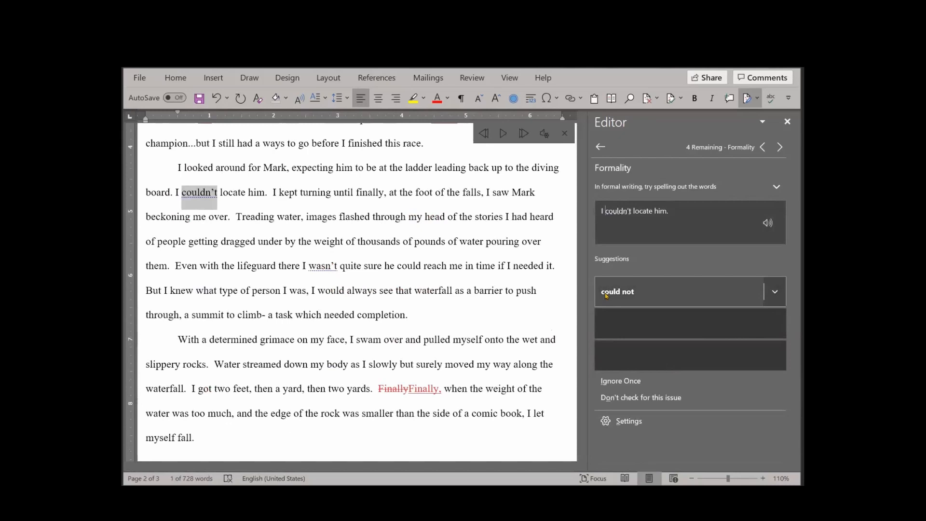
click(606, 295)
click(613, 291)
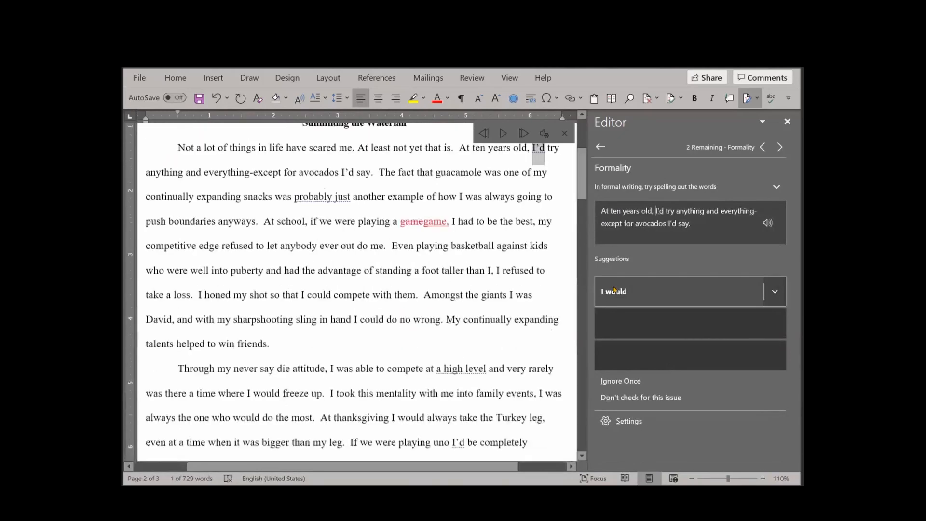
click(614, 290)
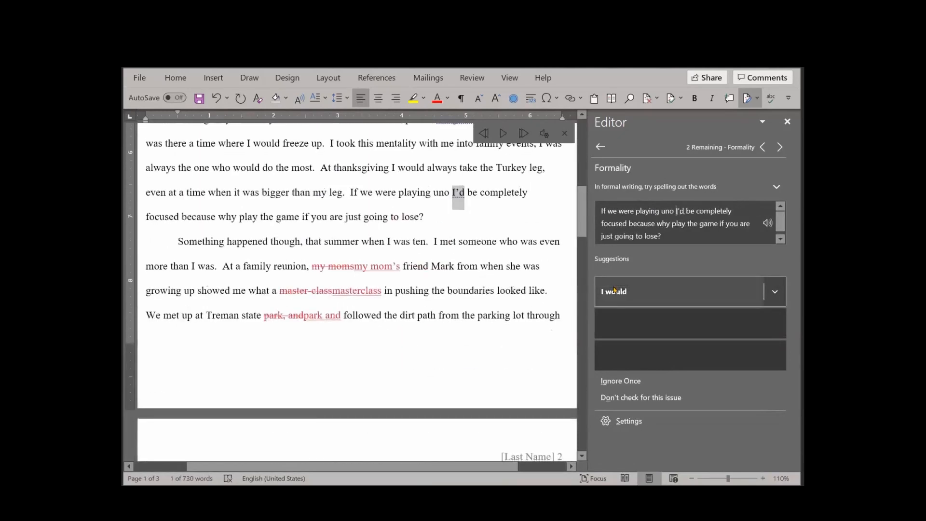
click(614, 290)
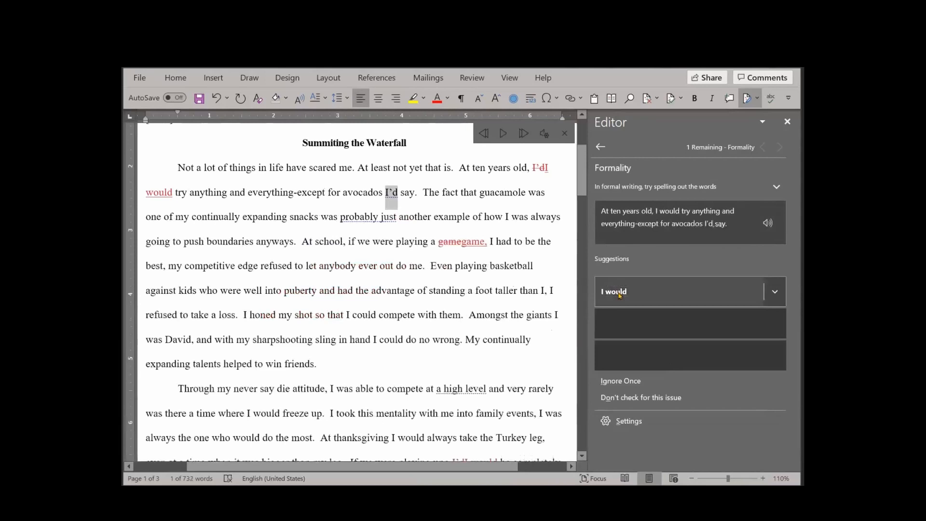
click(618, 293)
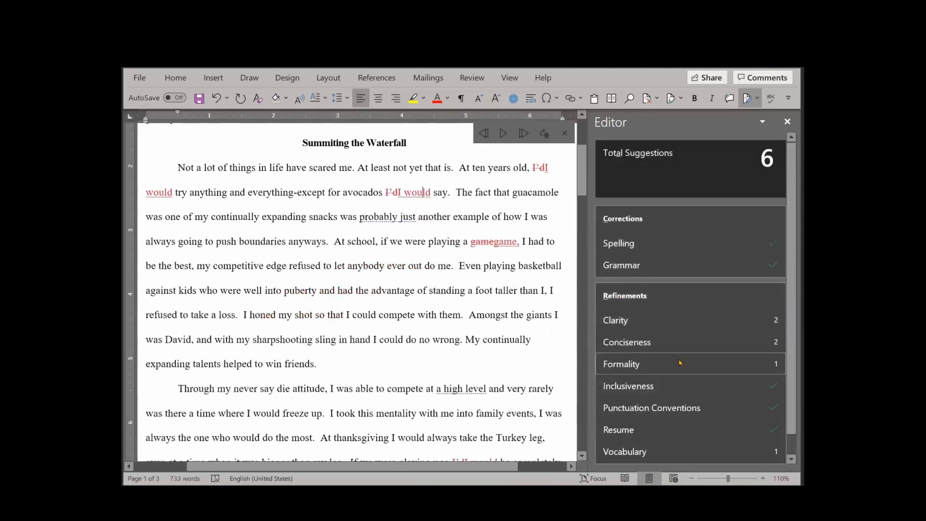
Recheck Clarity, ignoring "be completely focused" once and accepting "find" in place of "locate"
click(679, 327)
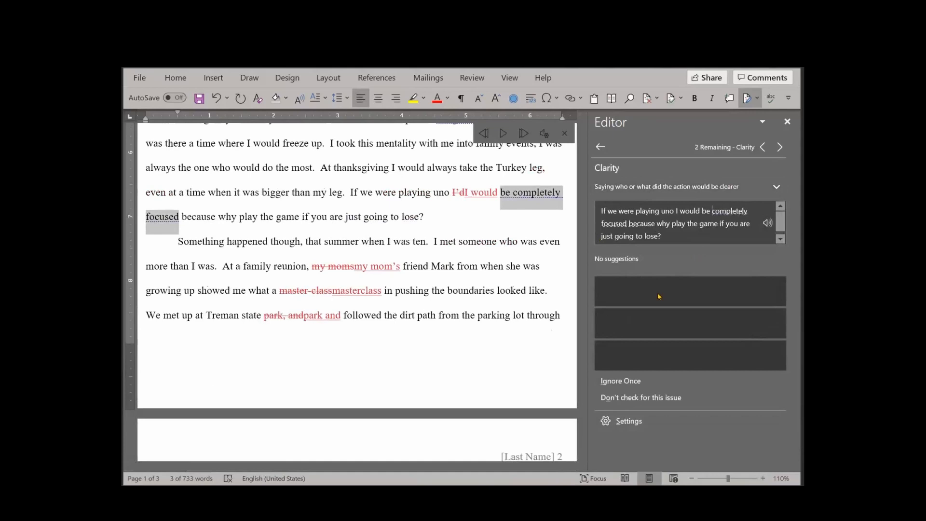
click(617, 381)
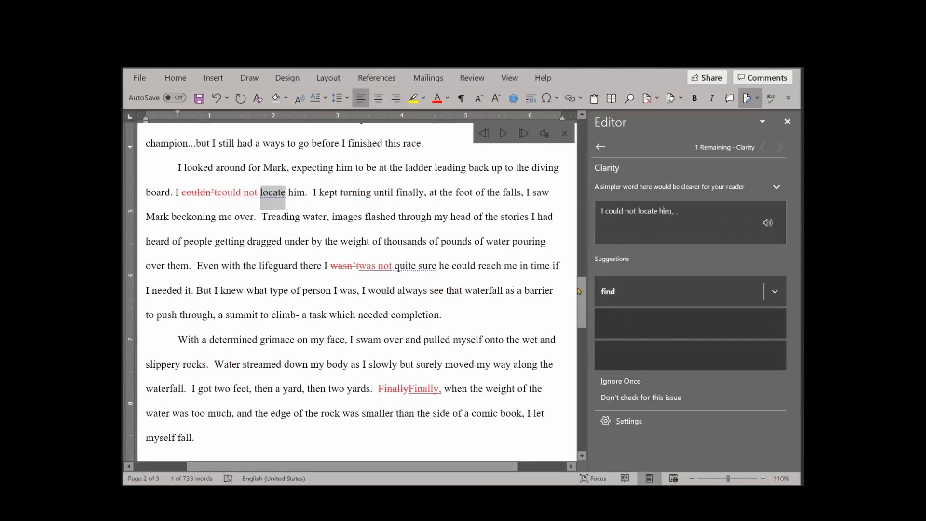
click(606, 293)
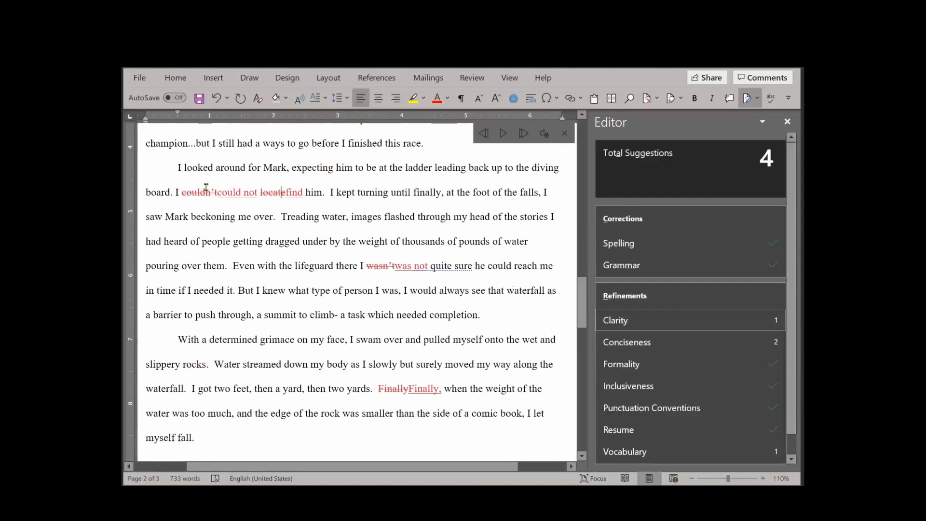
Comment "Microsoft Word suggested this change. What do you think?" on the revised "could not find him" wording, and close the Read Aloud controls
drag(181, 192, 319, 204)
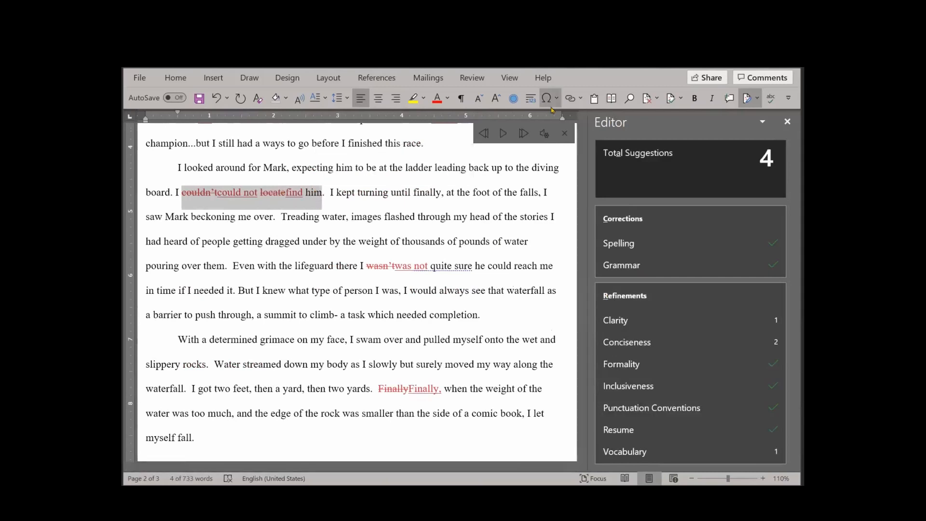
click(730, 99)
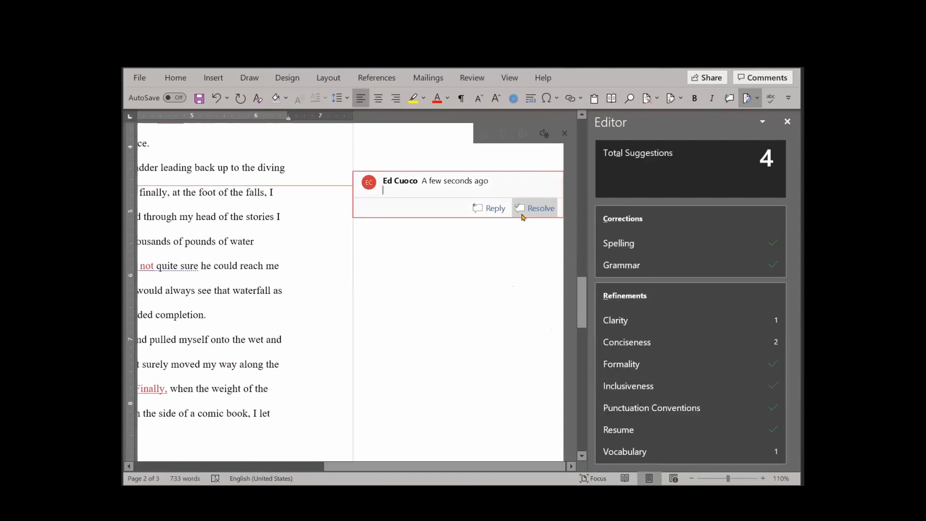
key(super+period)
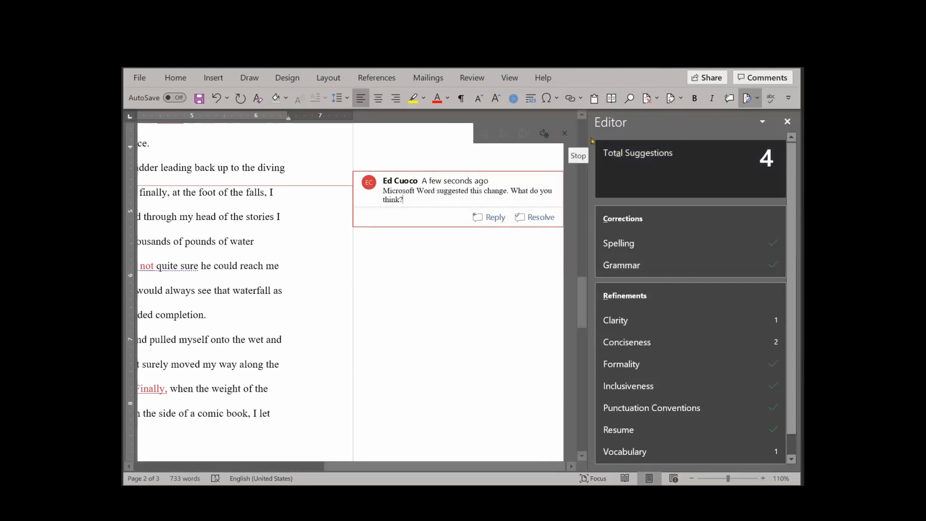
click(565, 134)
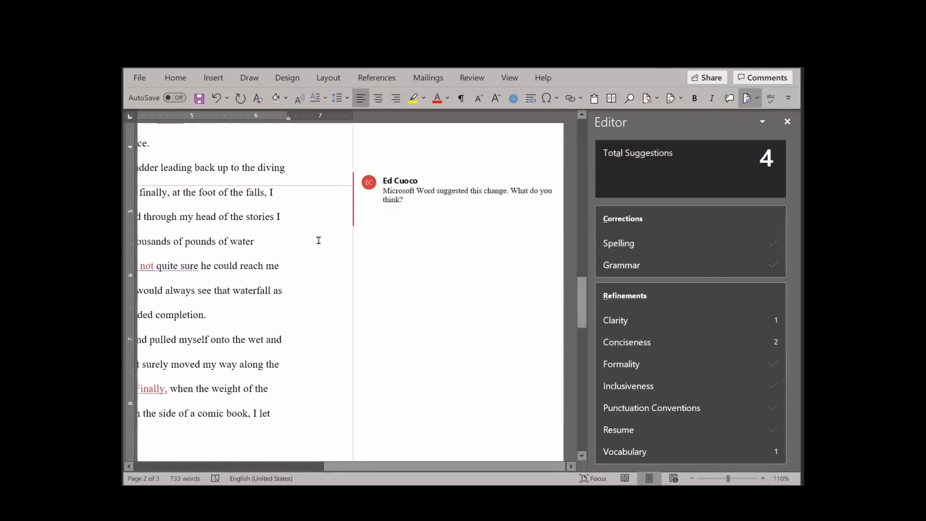
Recheck the essay for remaining Clarity issues, and accept the Conciseness suggestions "not sure" and "just"
click(682, 322)
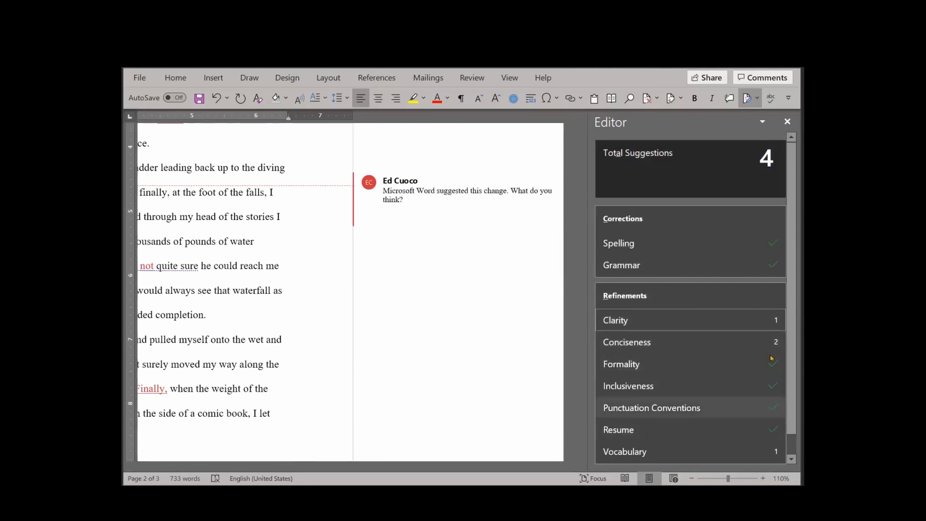
scroll(795, 433, down, 1)
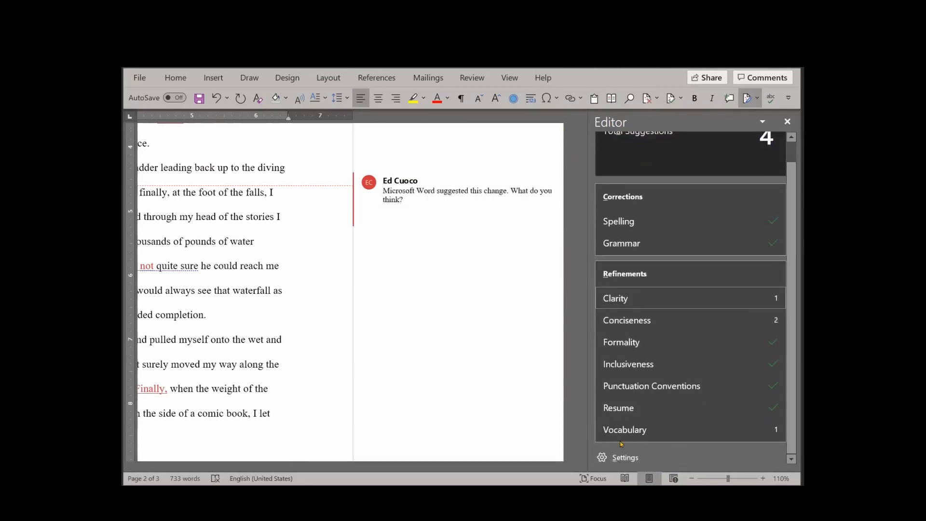
click(771, 99)
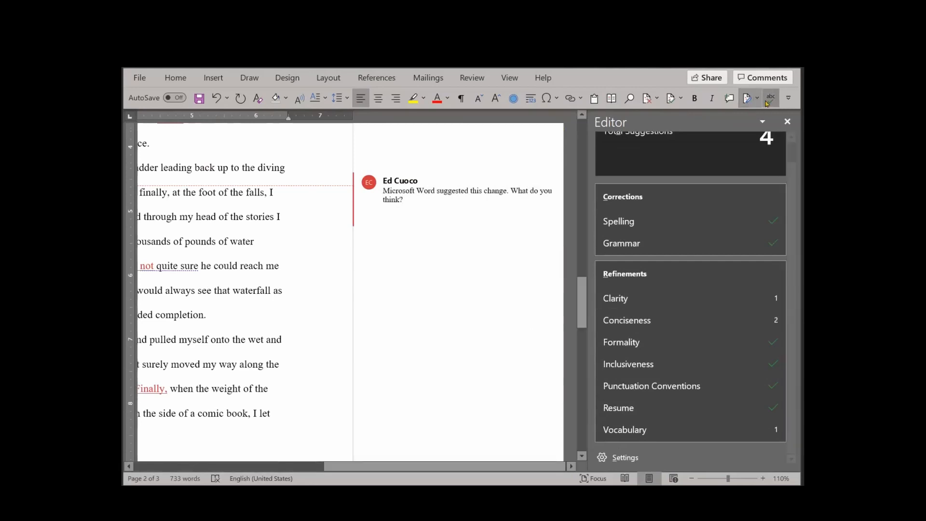
click(638, 322)
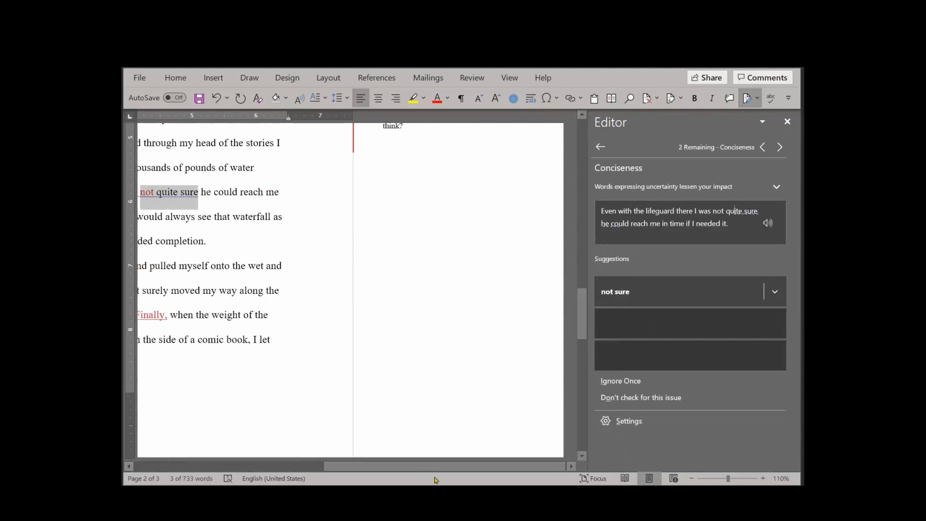
drag(394, 468, 284, 472)
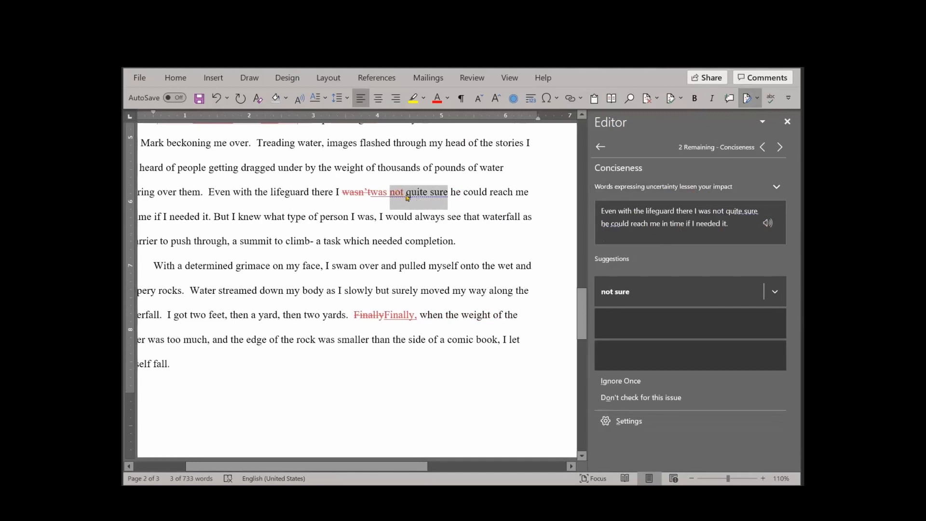
click(616, 292)
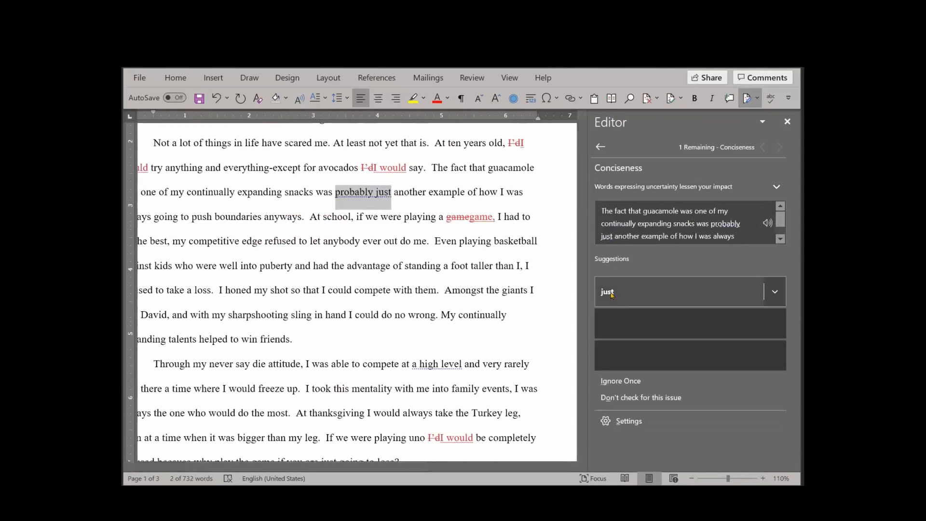
click(610, 295)
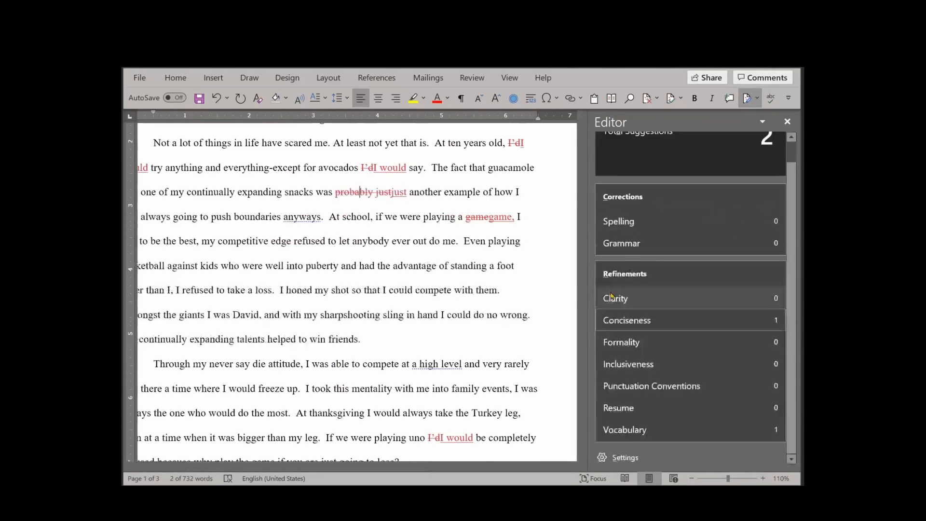
Dismiss the Vocabulary flag on "a high level" and accept the Formality suggestion "anyway"
click(775, 431)
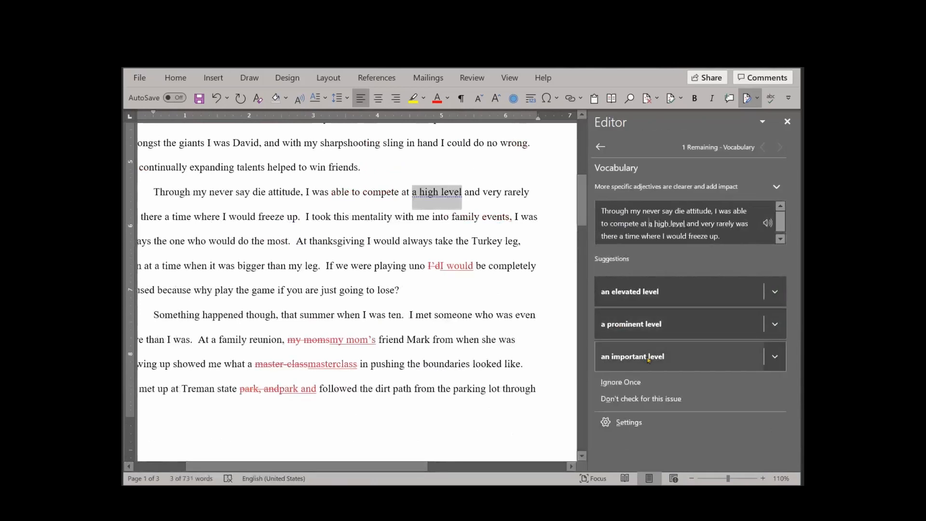
click(645, 398)
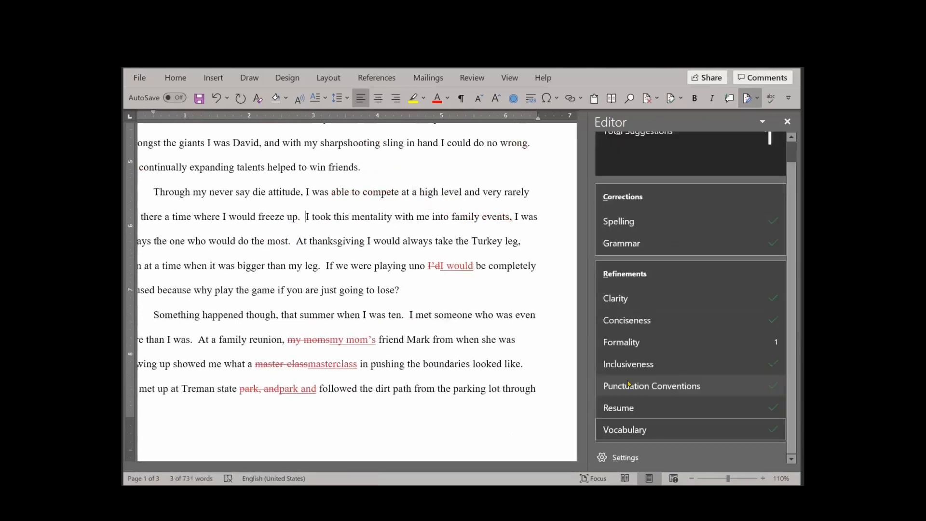
click(773, 343)
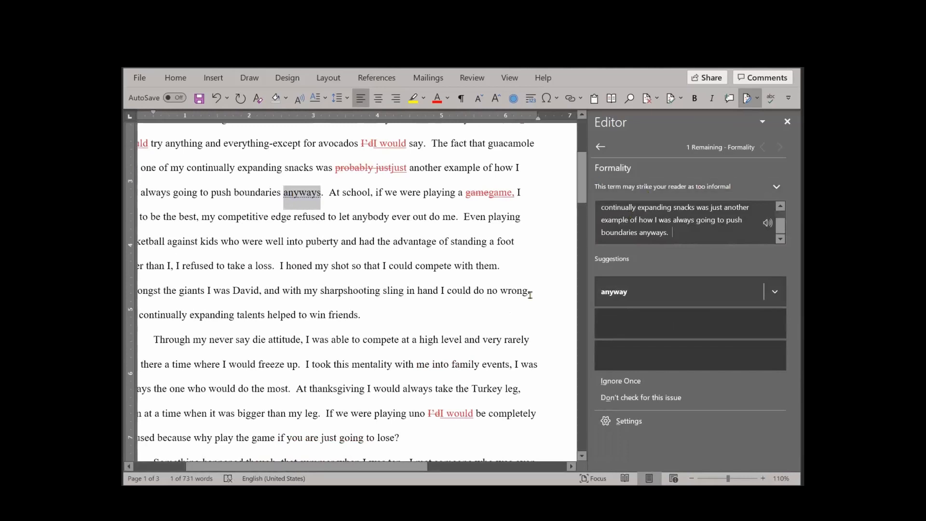
click(622, 293)
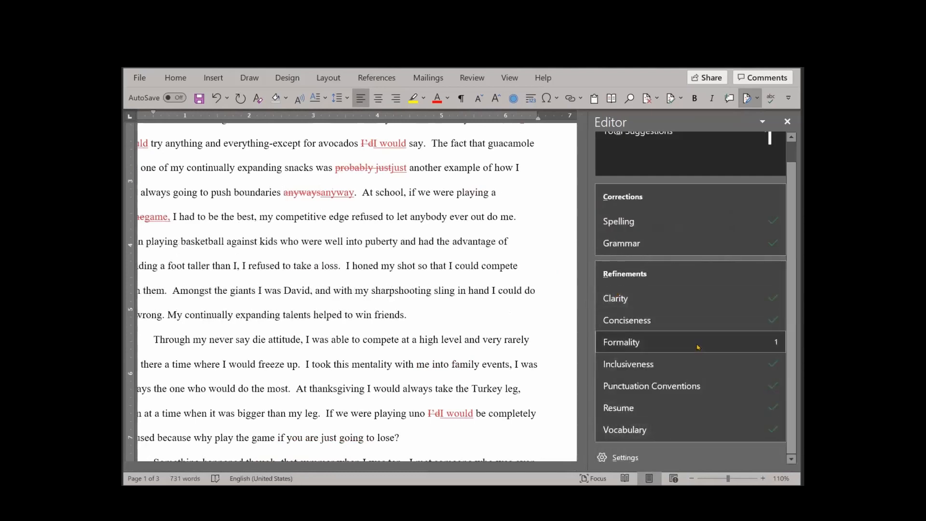
Run the Editor check again to finish the review, examine the essay's readability statistics, and close them
click(770, 98)
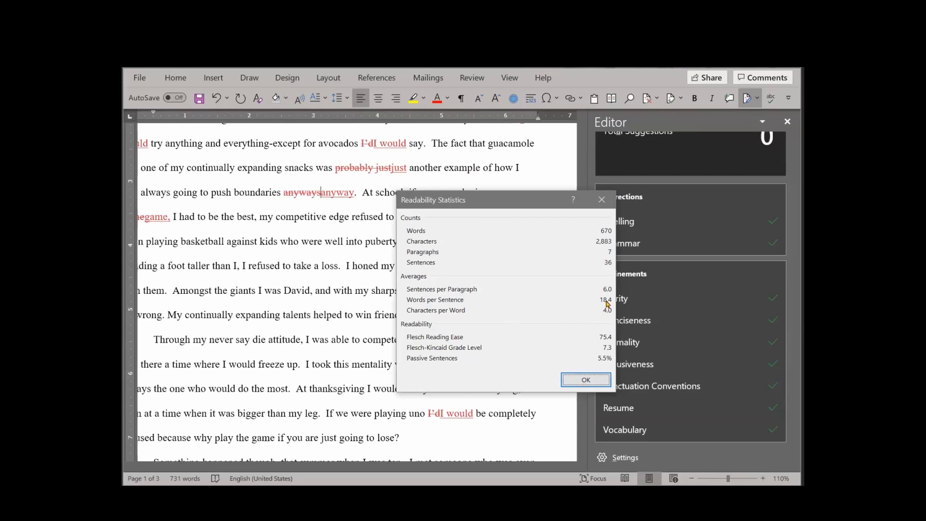
click(585, 381)
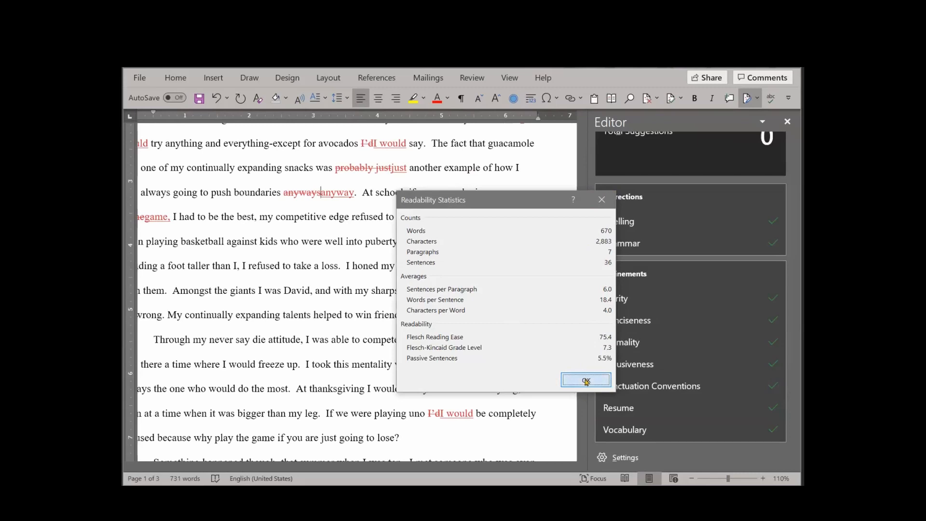